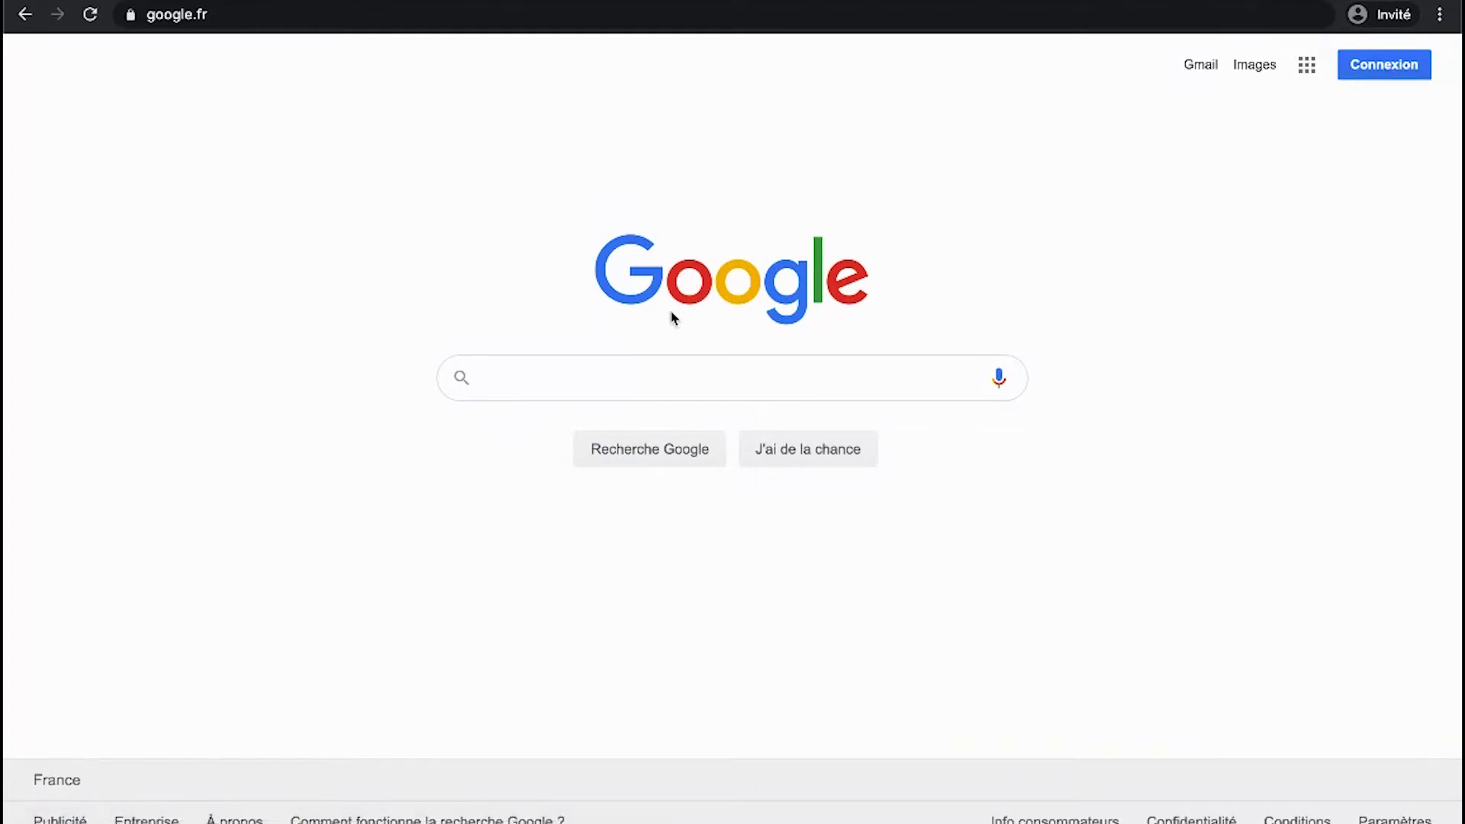
- From the Google home page, reach the sign-in page and choose Créer un compte > Pour moi
left_click(497, 391)
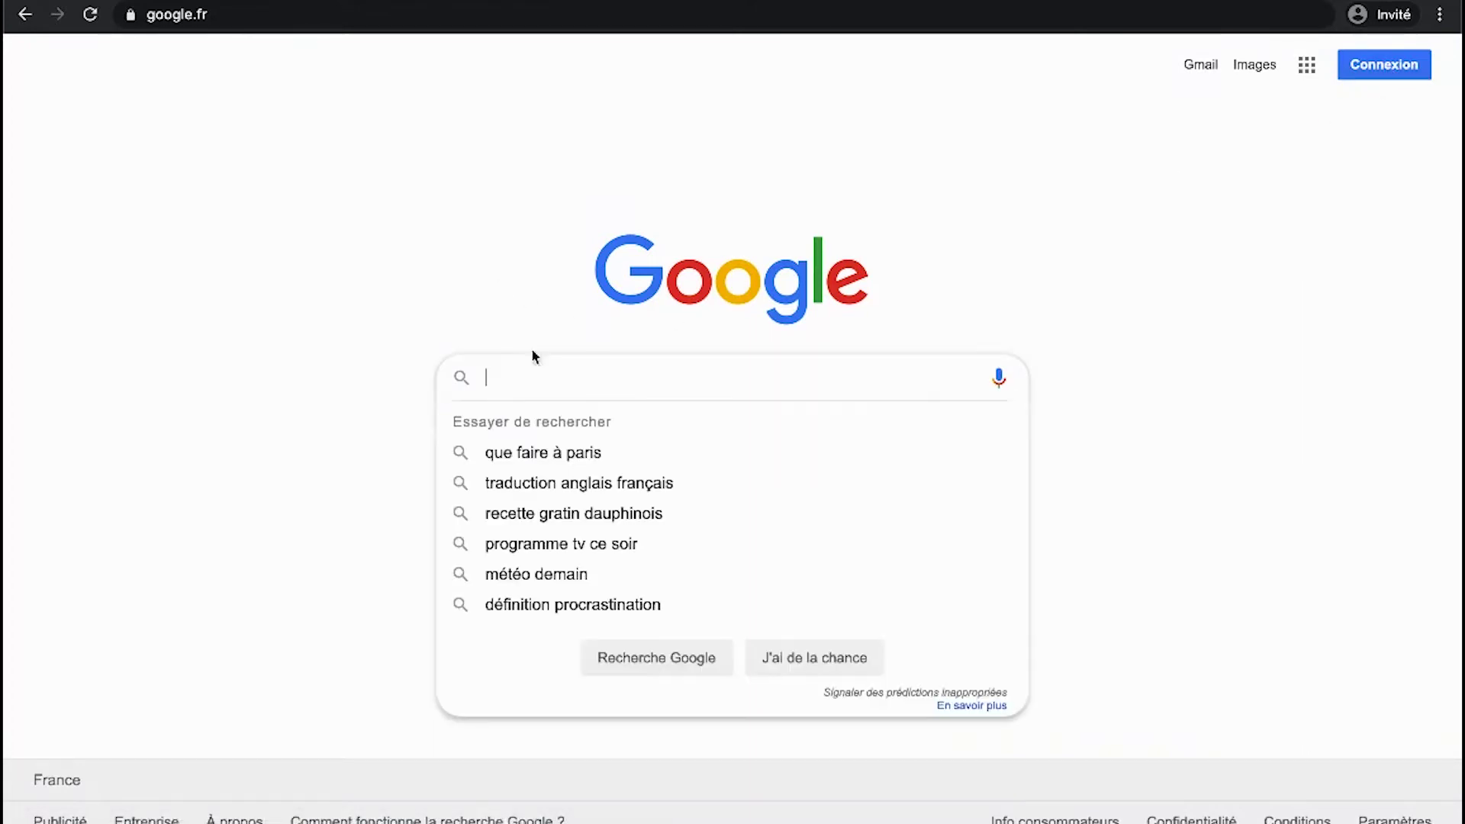
left_click(548, 197)
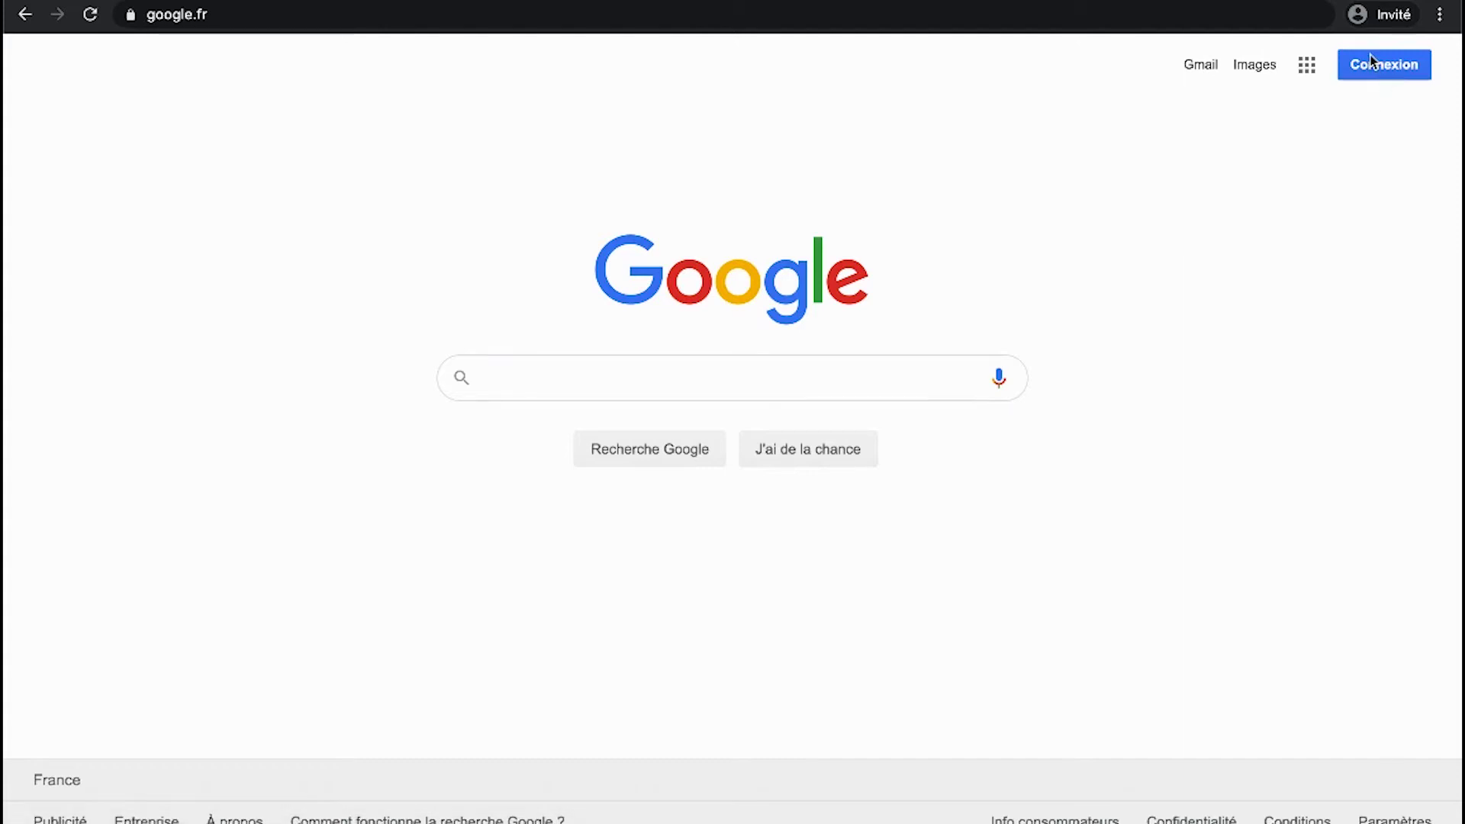
left_click(1385, 69)
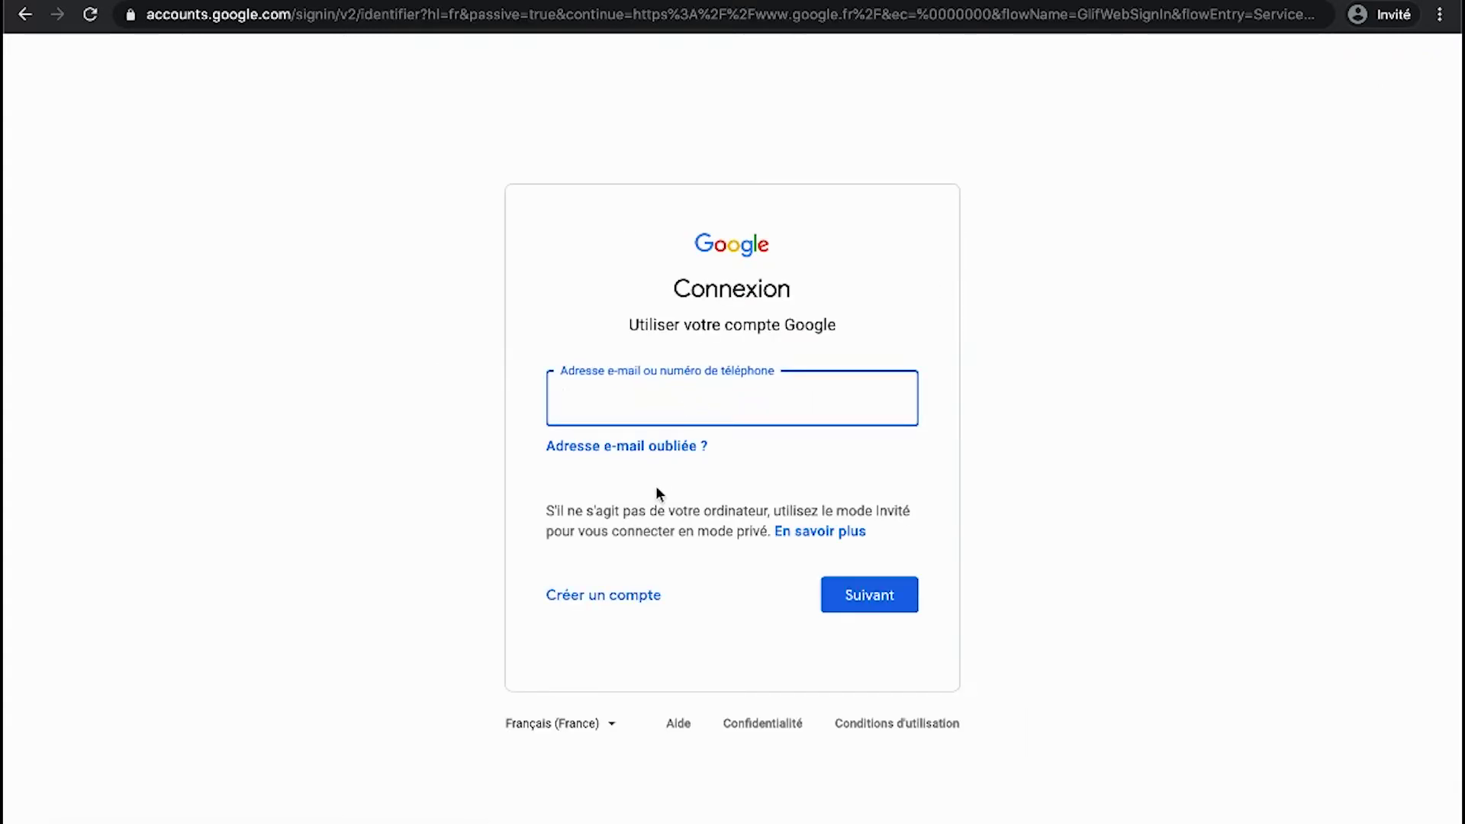
left_click(500, 468)
left_click(623, 401)
left_click(591, 600)
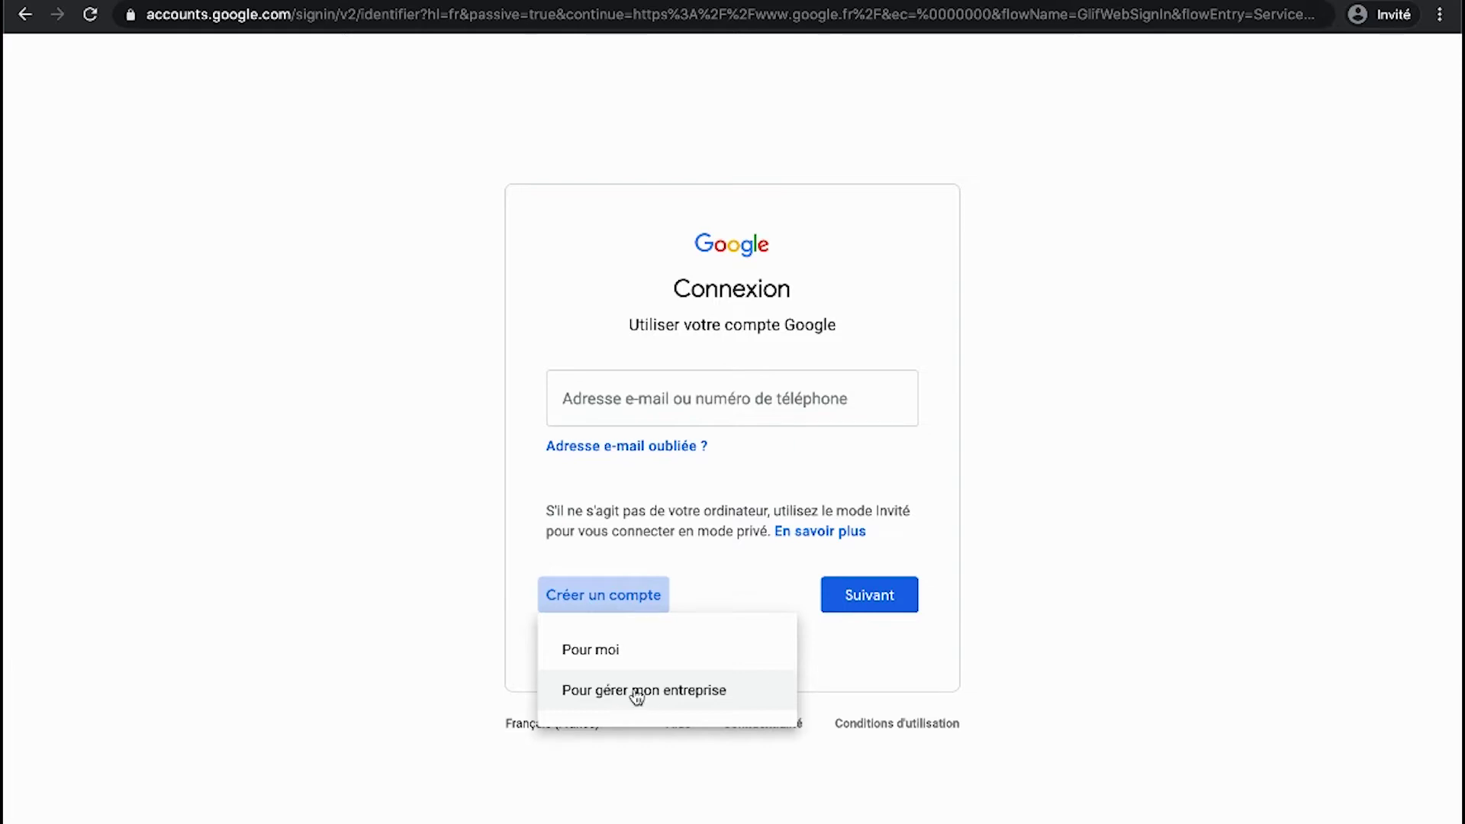
left_click(608, 655)
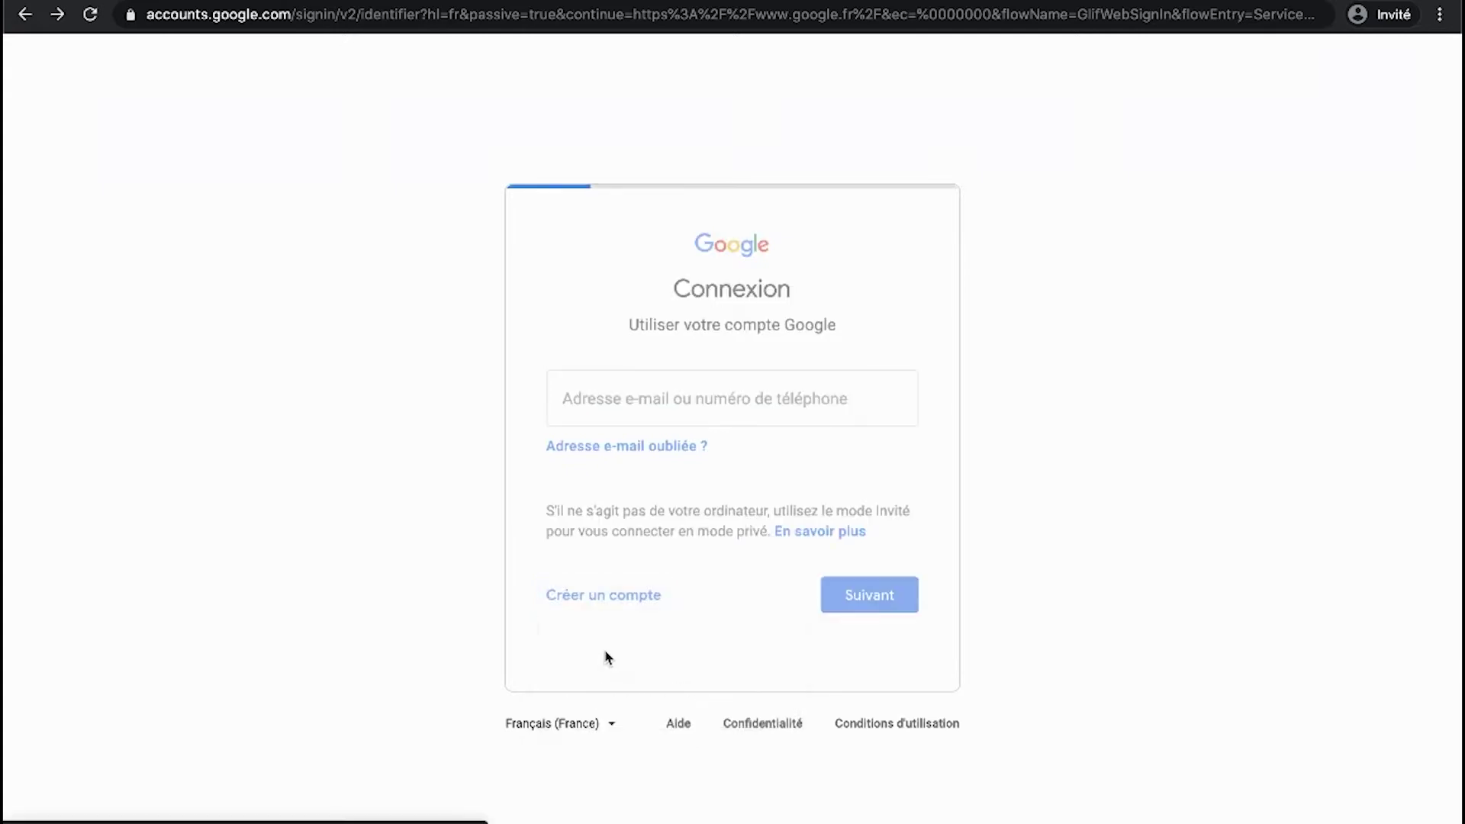
- Enter the first name, last name and a Gmail username on the Créer votre compte Google form
left_click(611, 347)
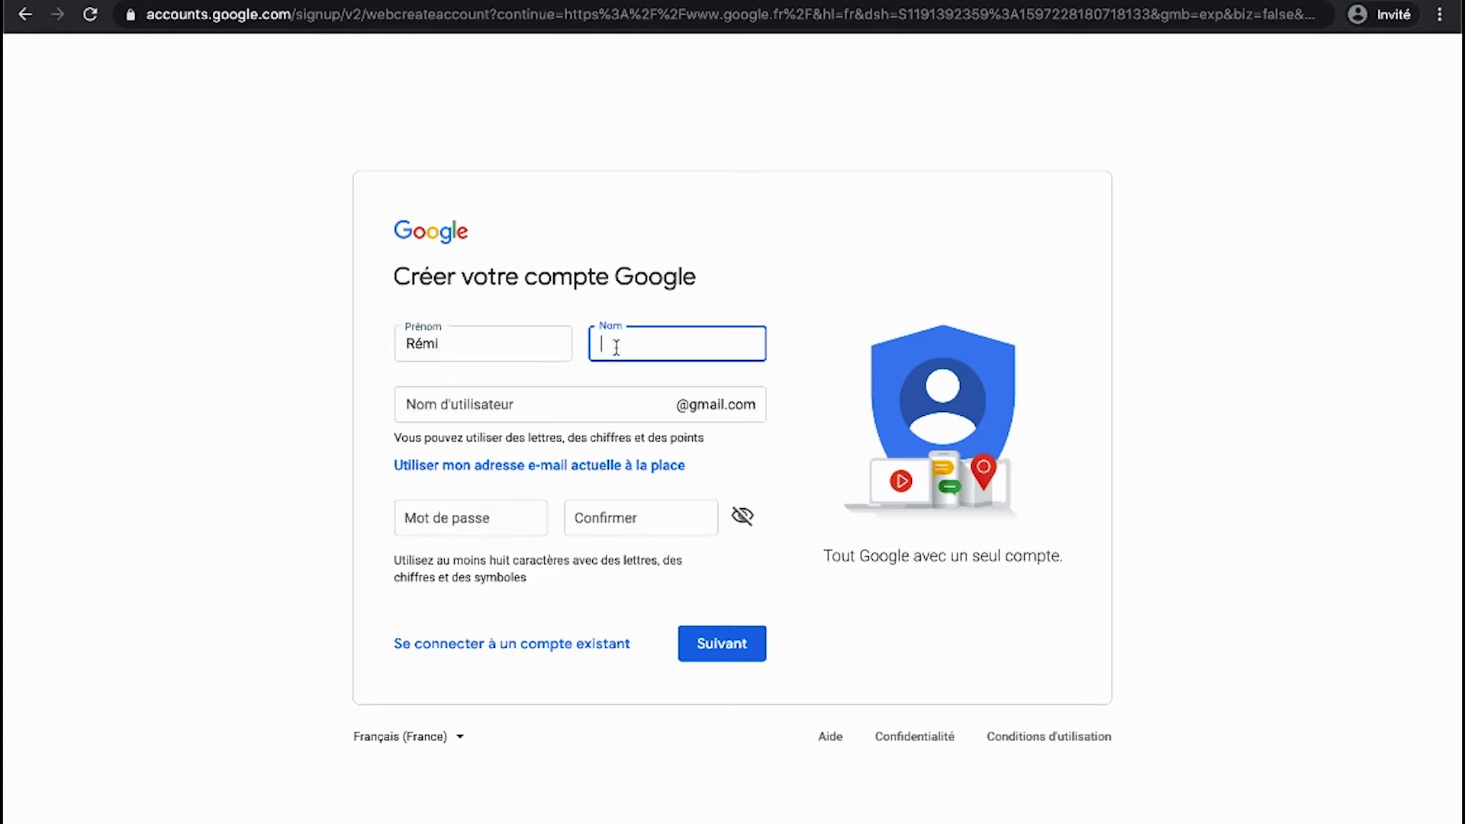
left_click(548, 407)
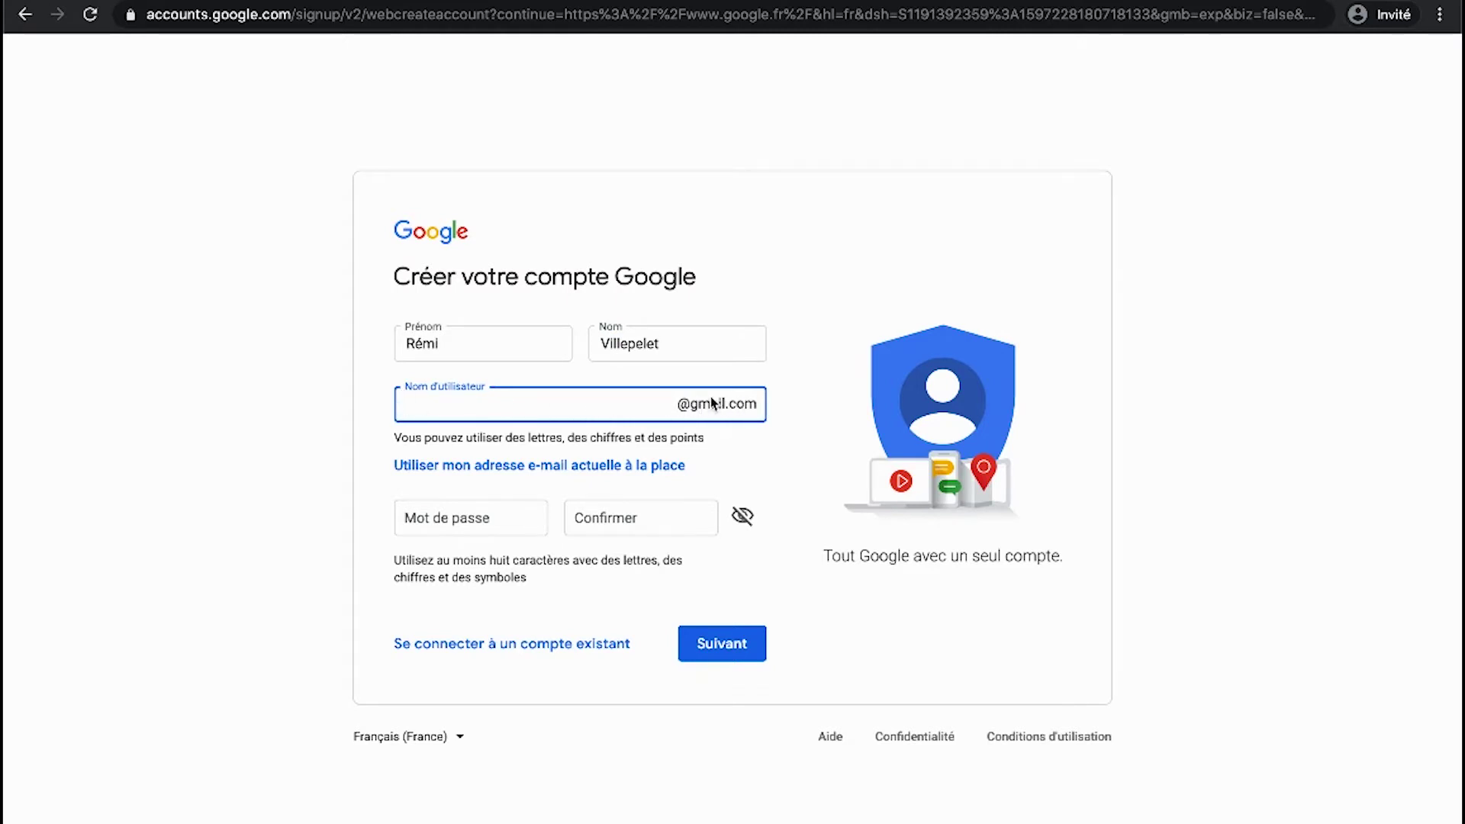
left_click_drag(559, 402, 365, 410)
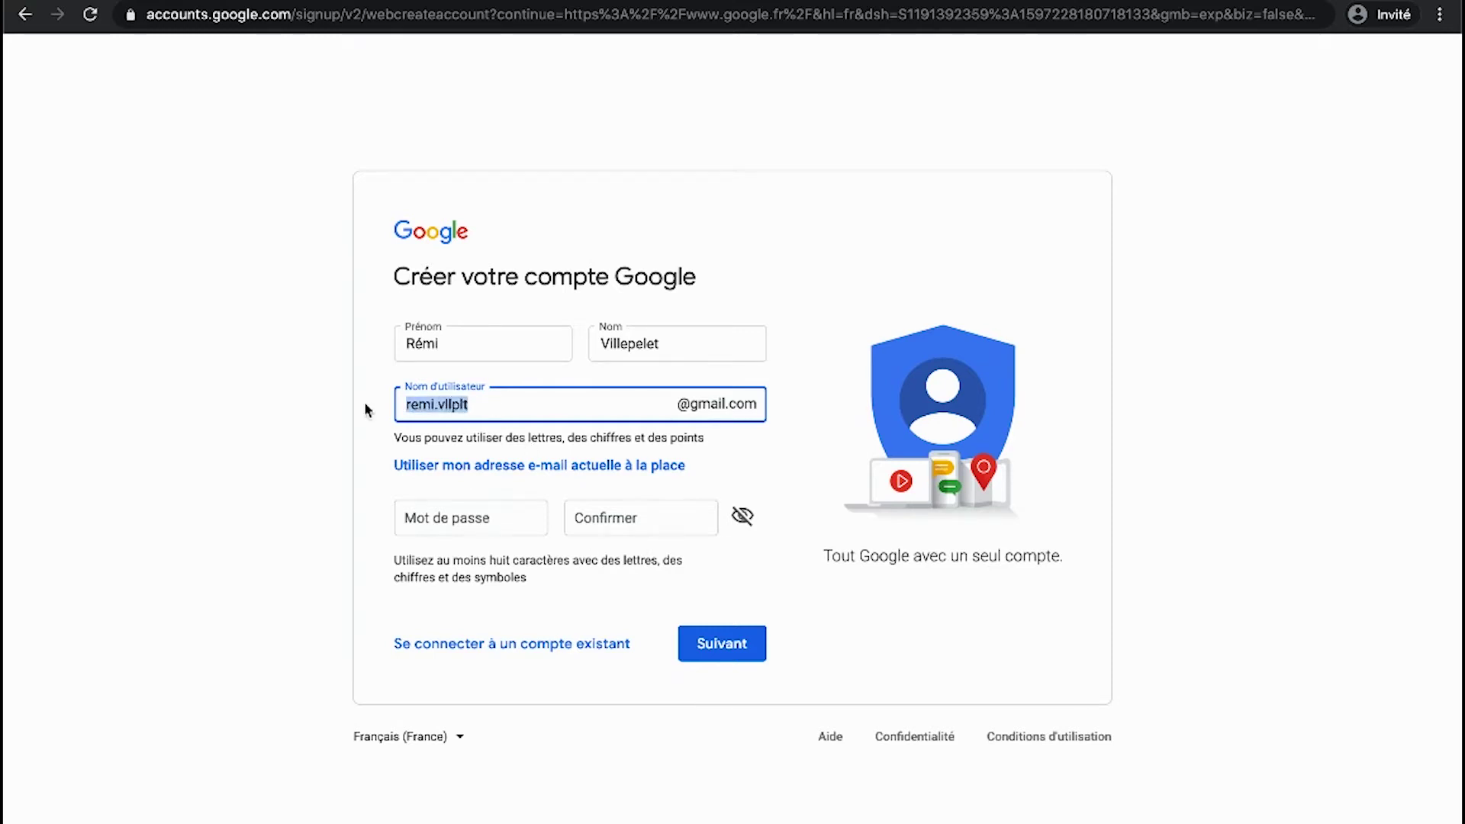
left_click(657, 343)
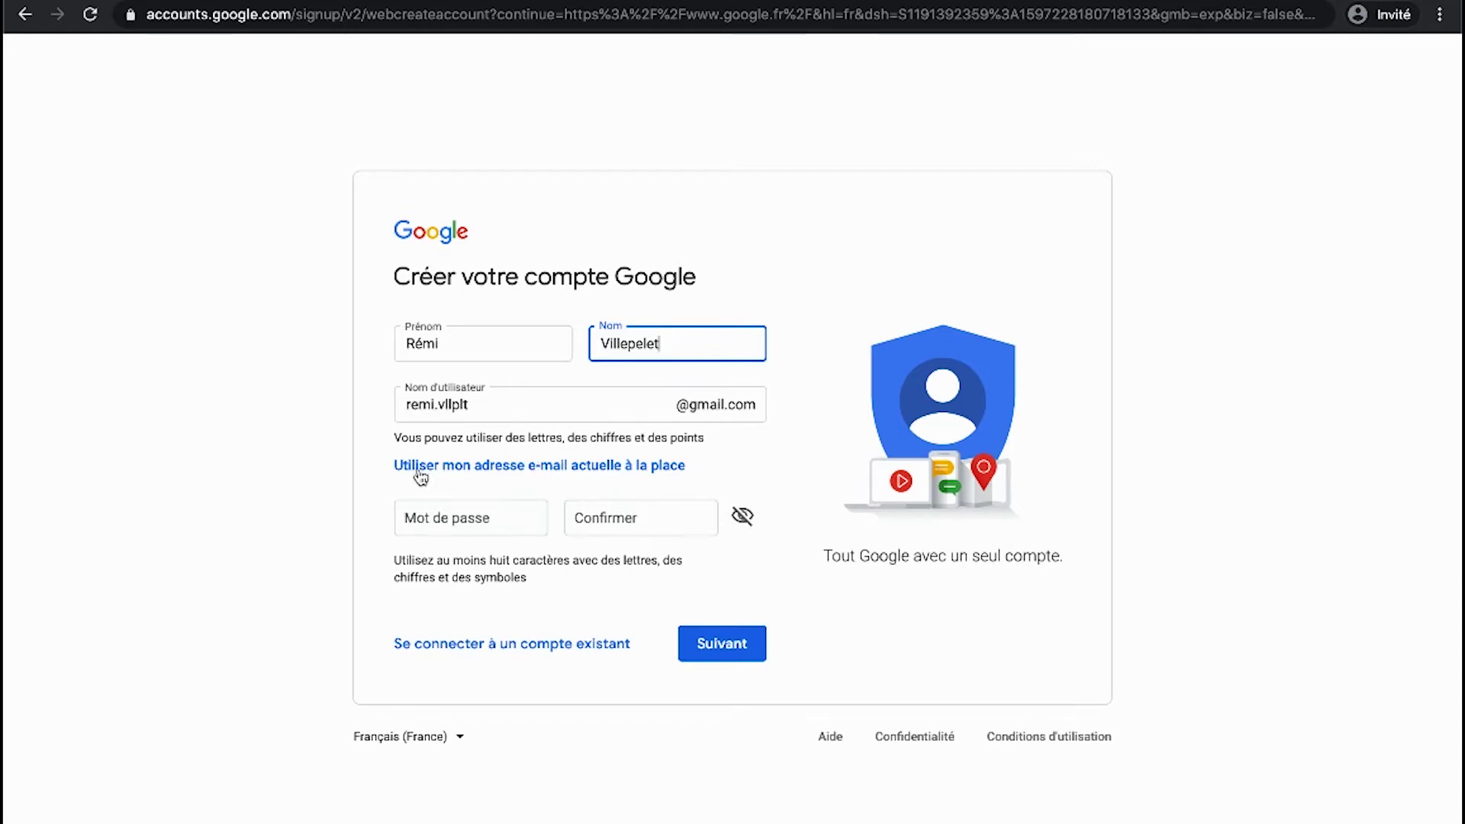
- Switch to using an existing e-mail address instead of Gmail and enter that address
left_click(609, 473)
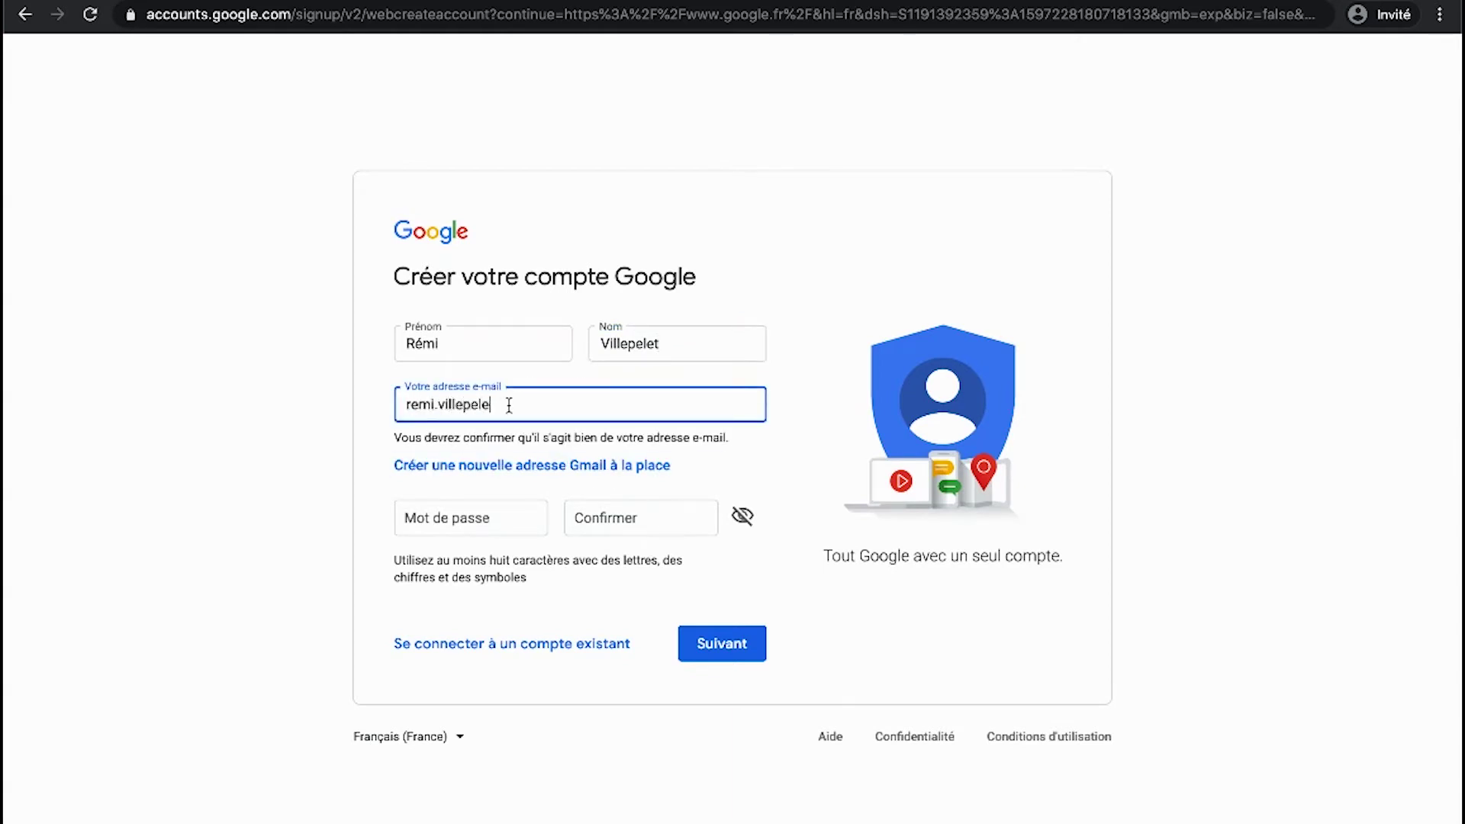
type("fr")
key("BackSpace")
key("BackSpace")
type("com")
- Enter and confirm the account password, then submit the details for verification
left_click(463, 520)
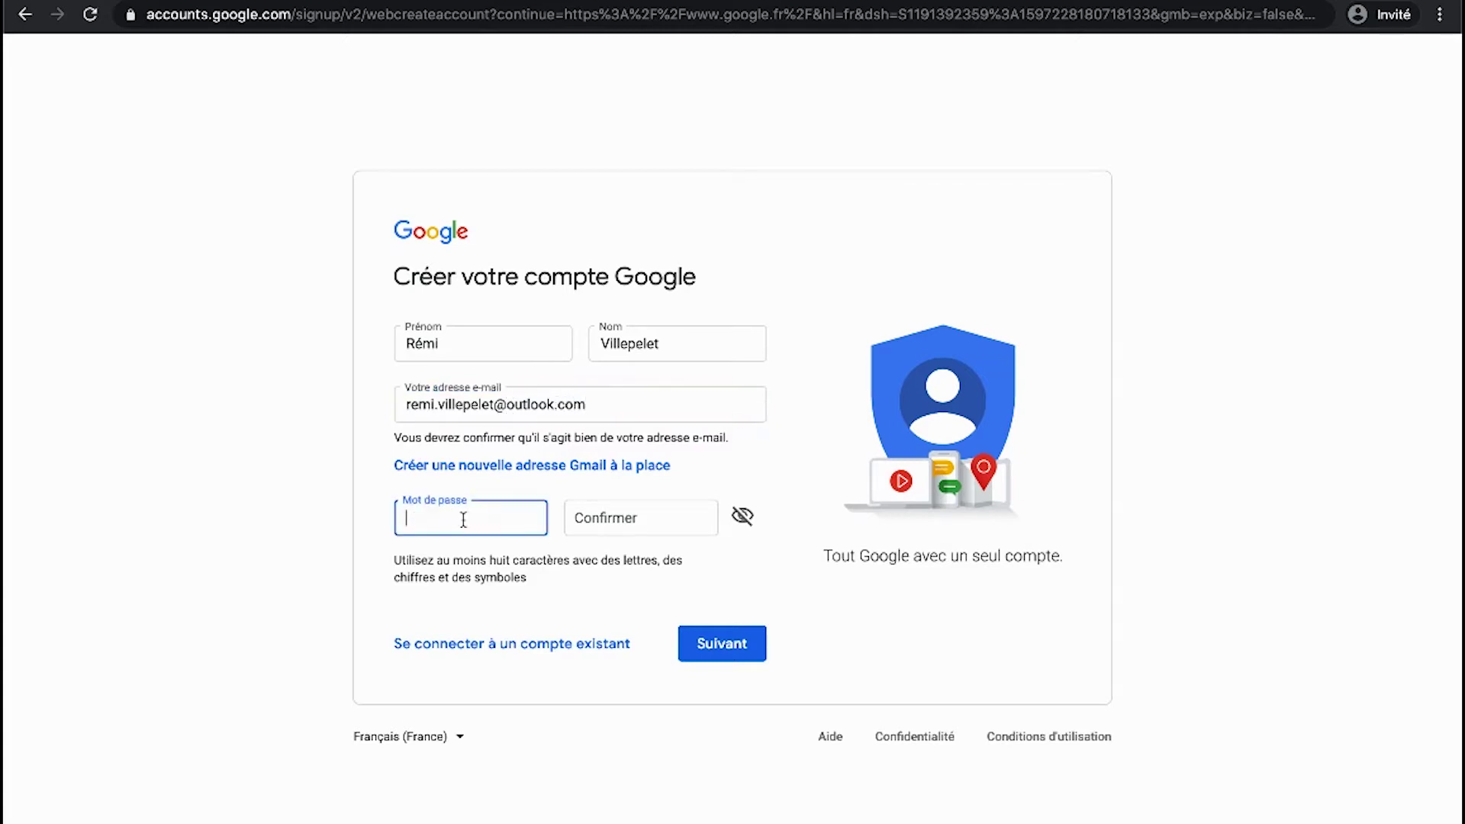
type("••••••••")
left_click(602, 517)
type("•")
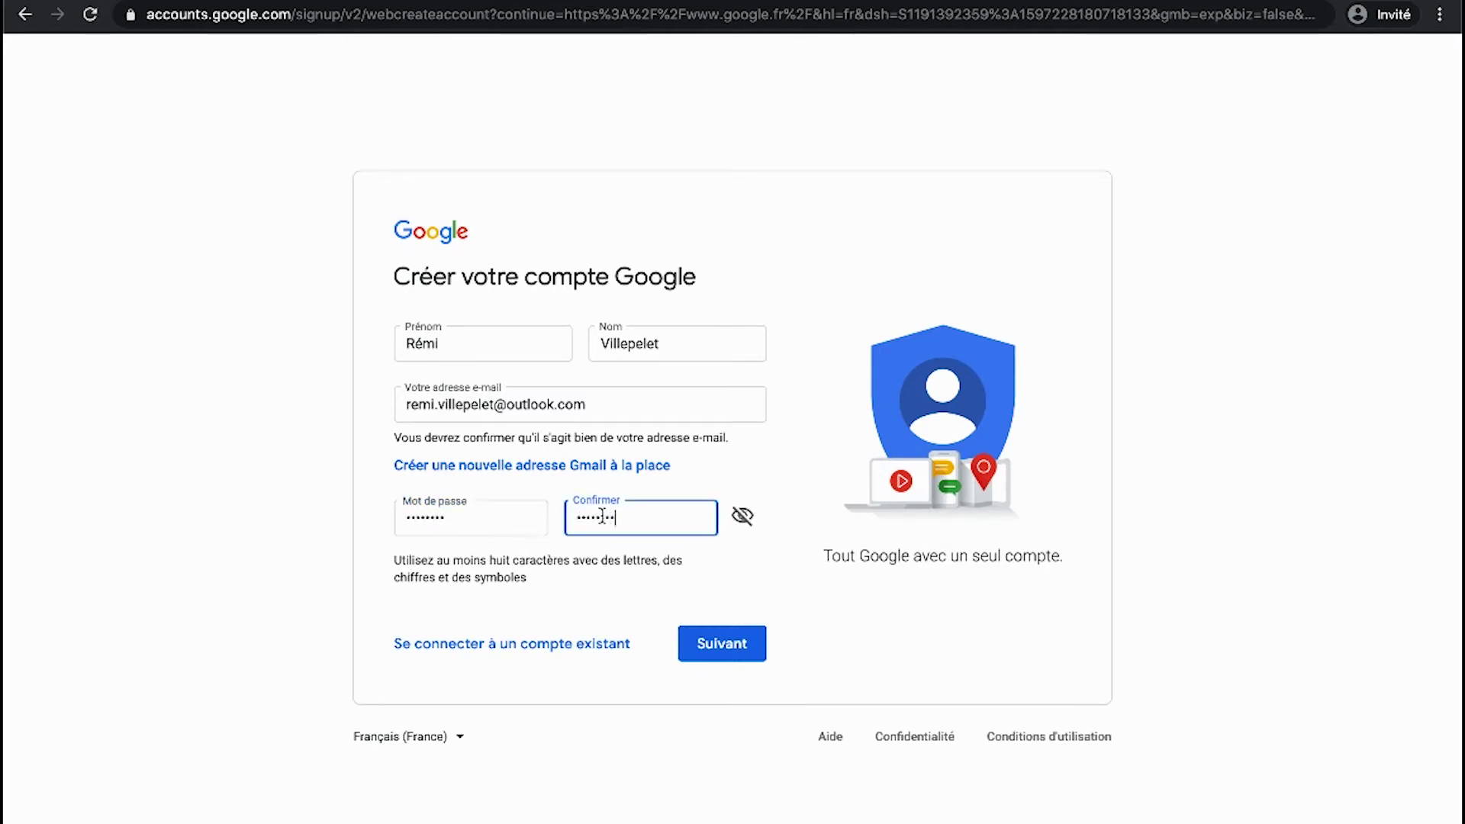
left_click(715, 644)
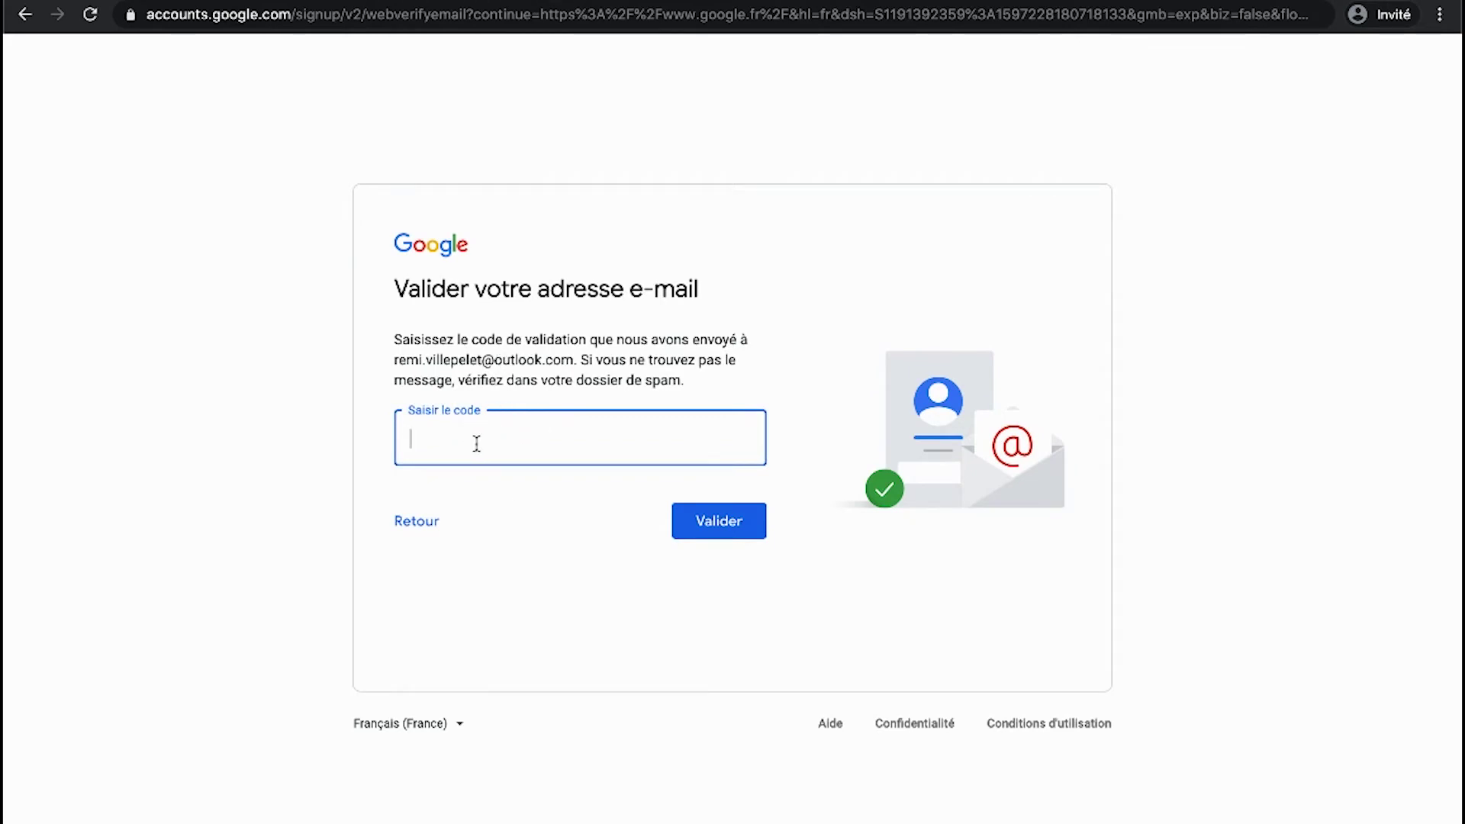
- Leave the Valider votre adresse e-mail page via Retour without entering the code
left_click_drag(394, 357, 571, 358)
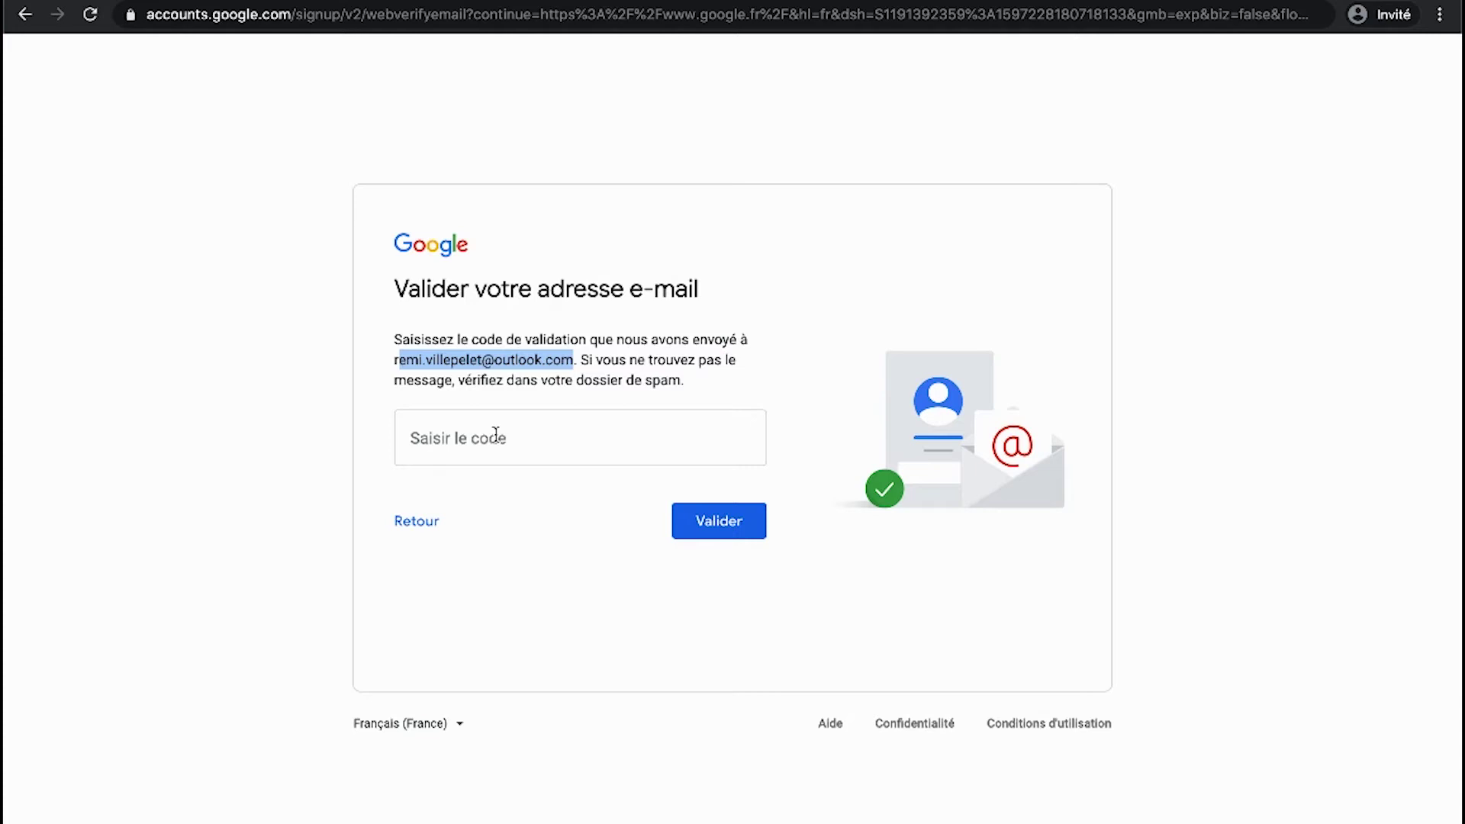
left_click(524, 438)
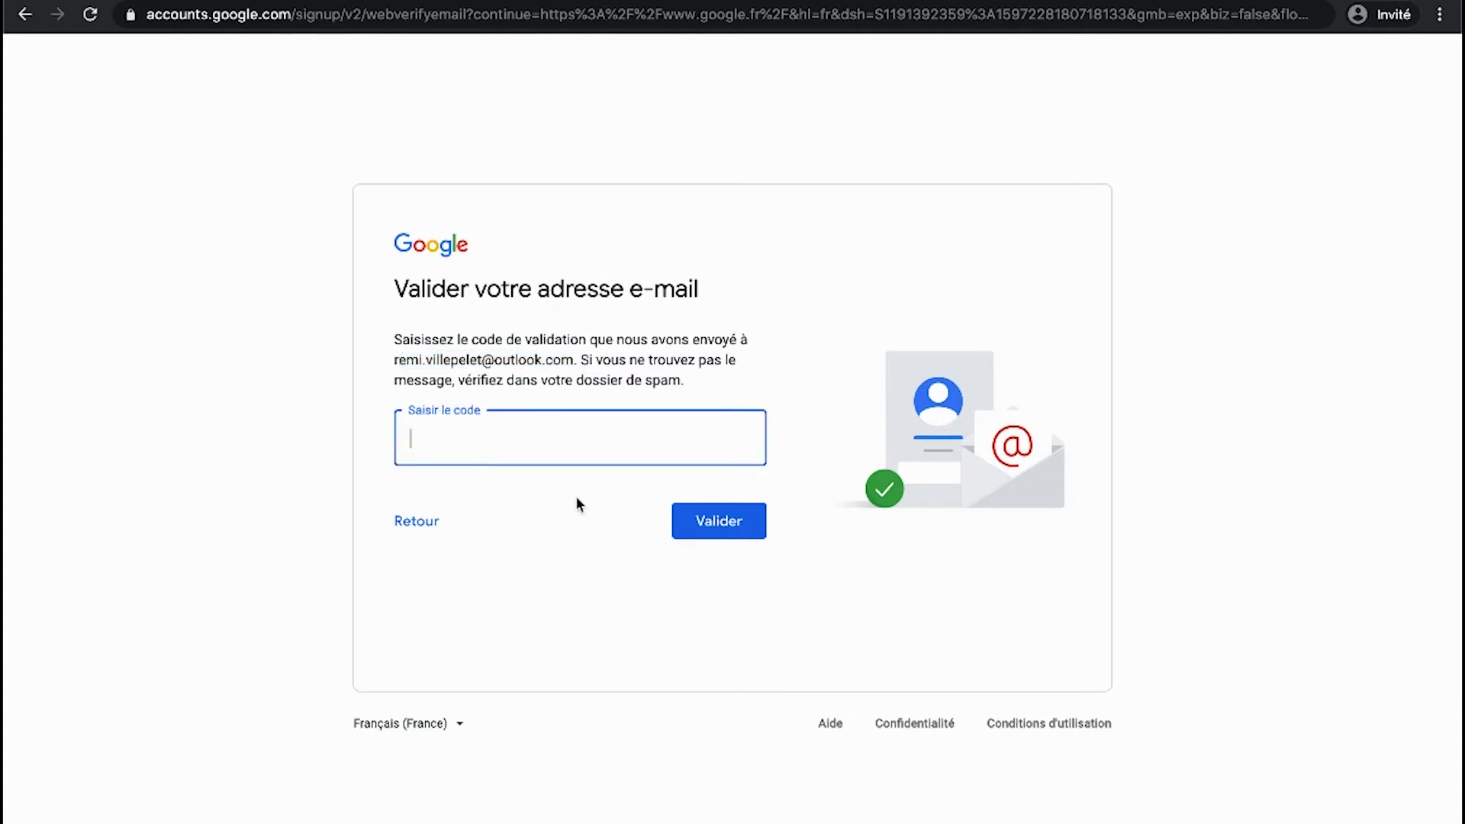
left_click(412, 526)
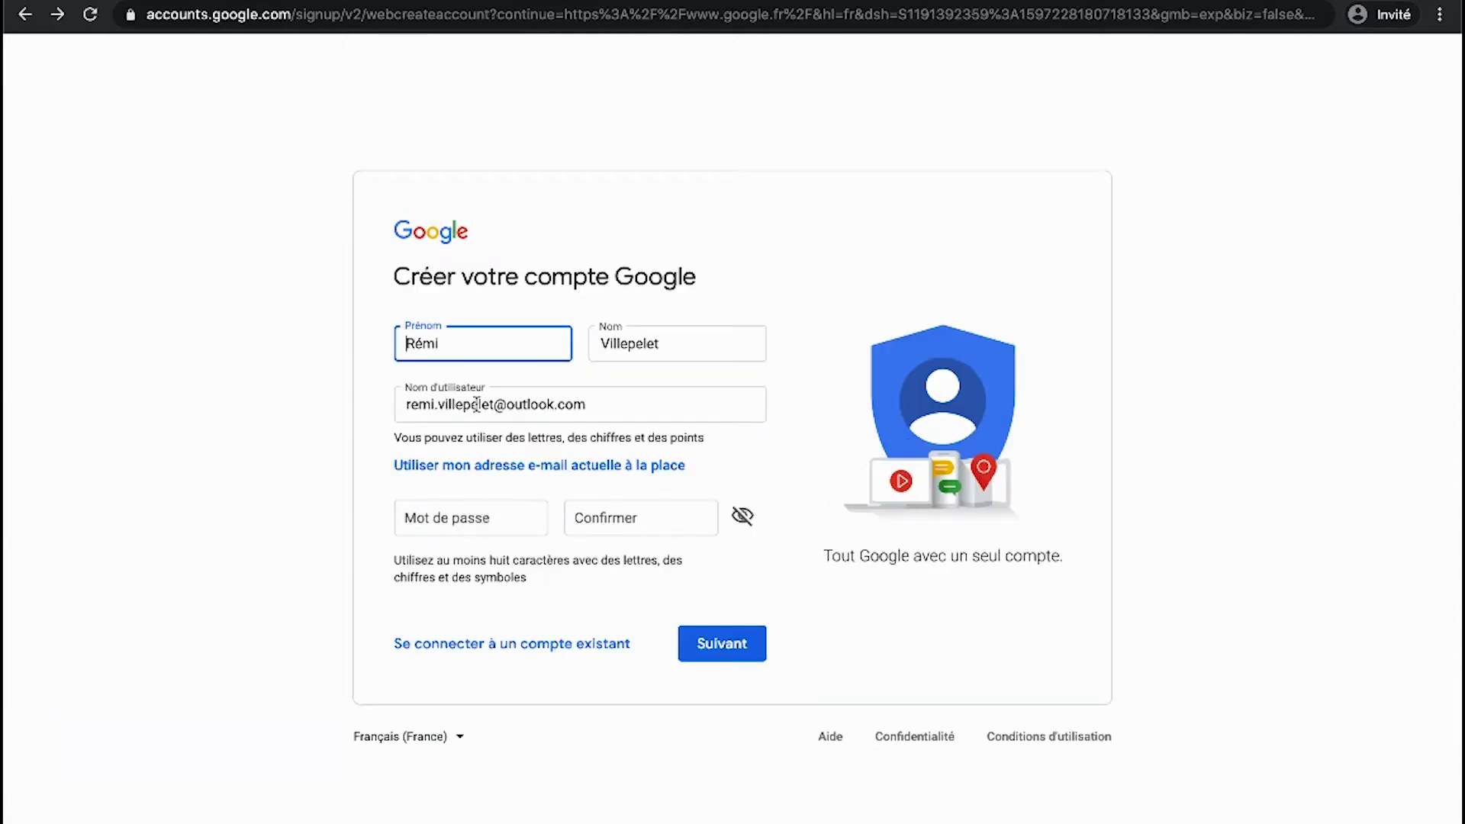
- Go back to the sign-in page and start again with Créer un compte > Pour moi
left_click(492, 404)
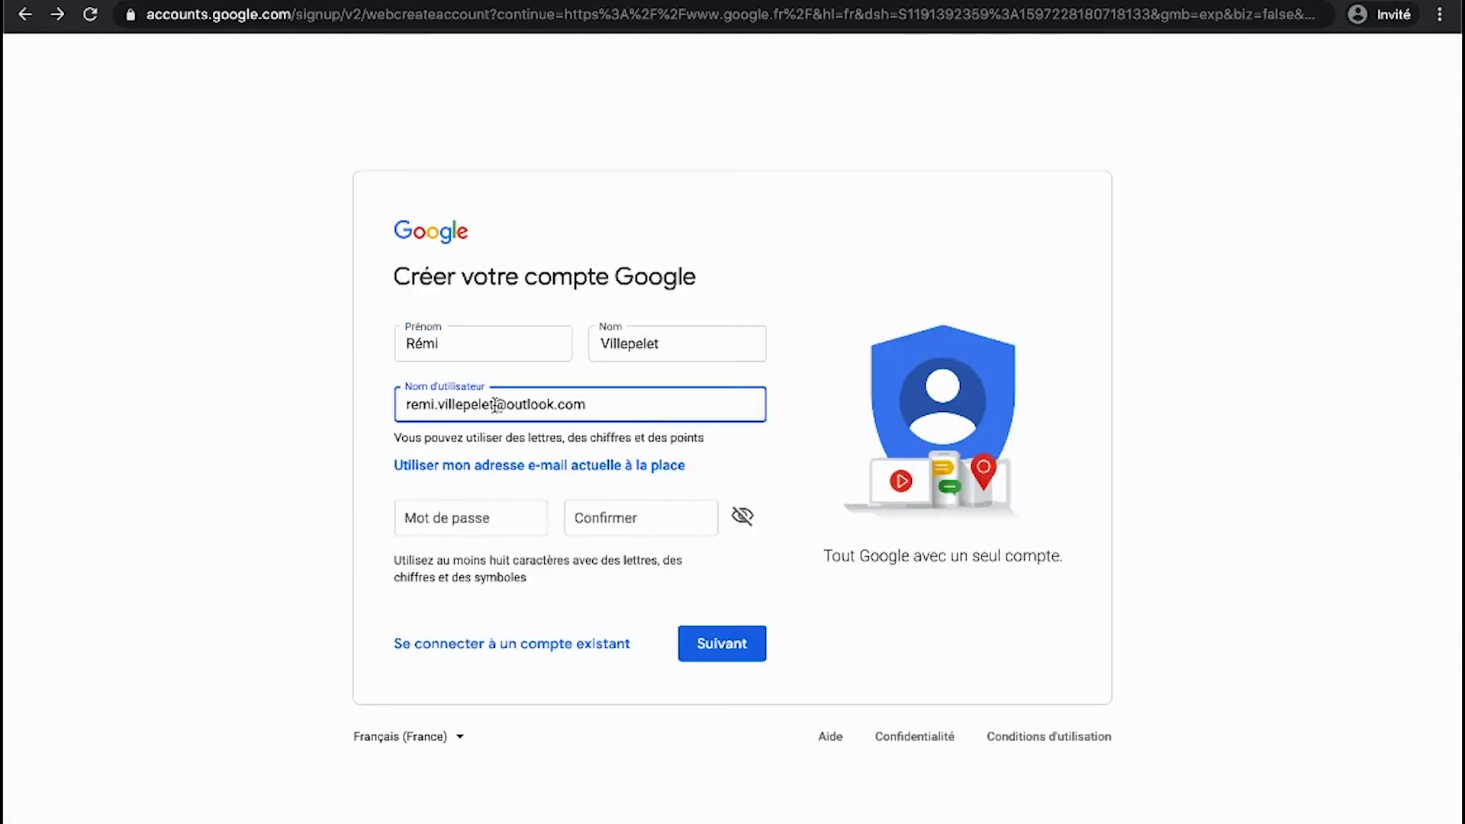
triple_click(608, 407)
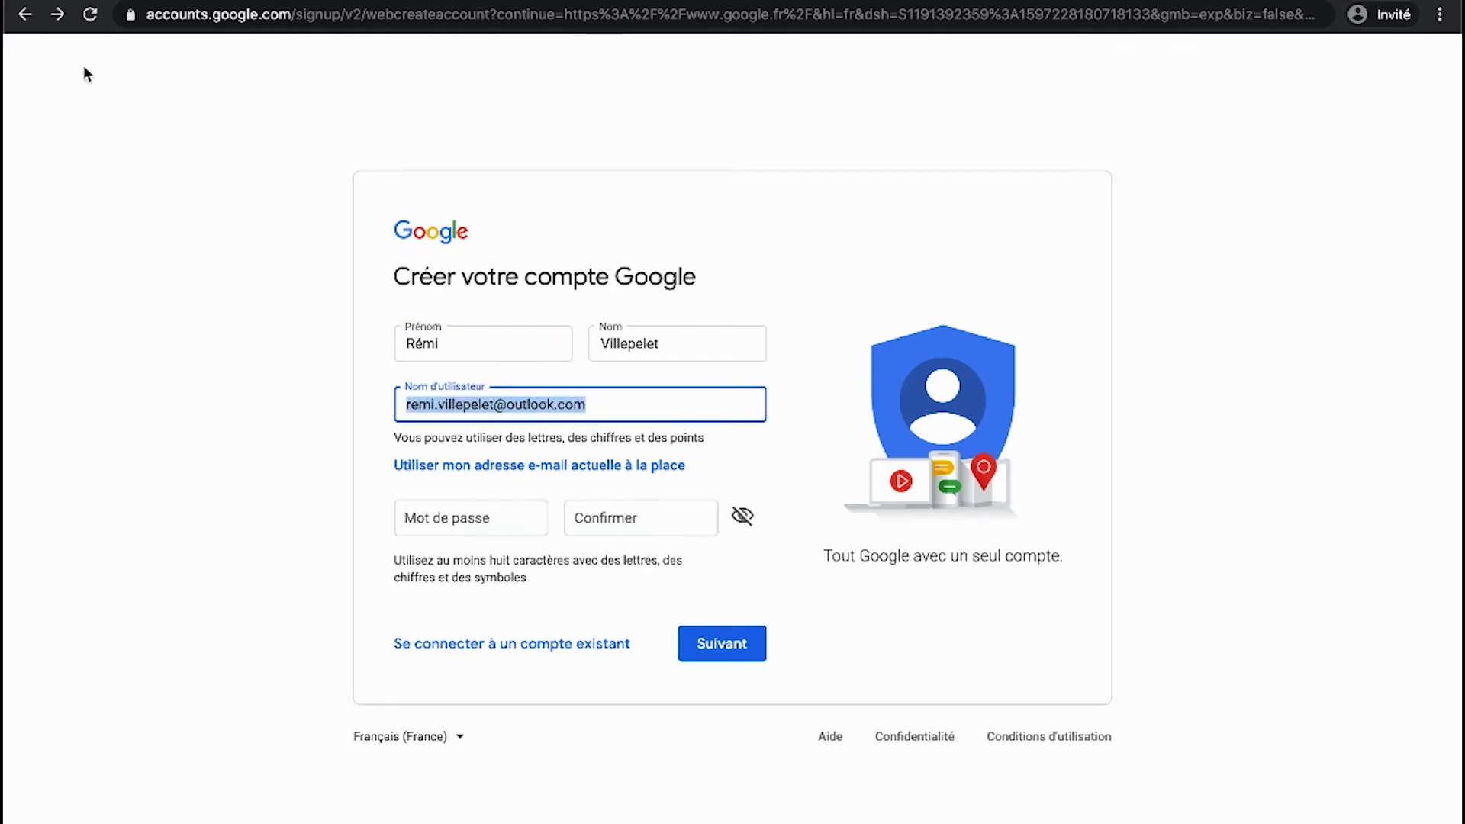
left_click(27, 17)
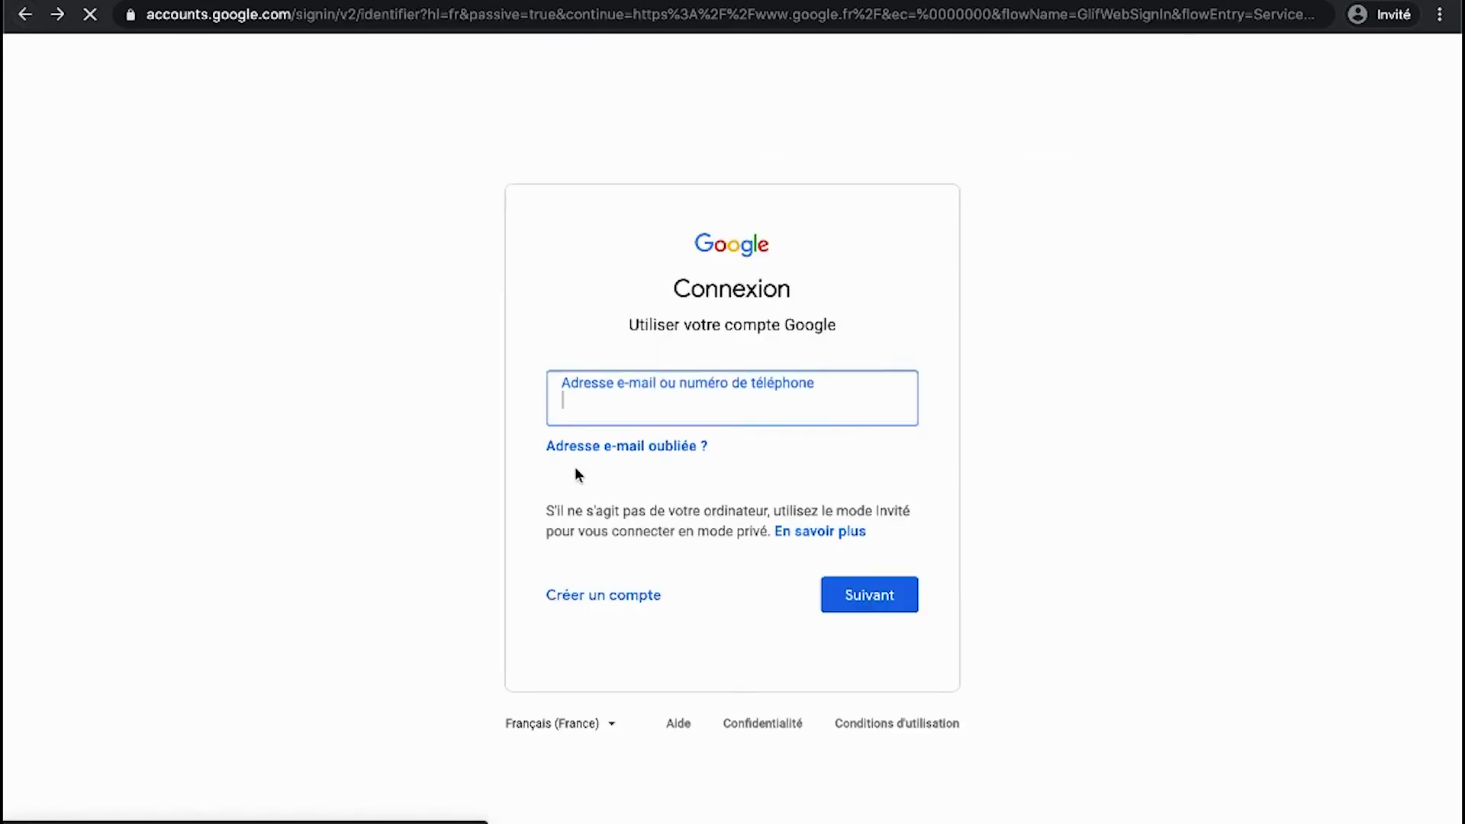
left_click(589, 595)
left_click(608, 651)
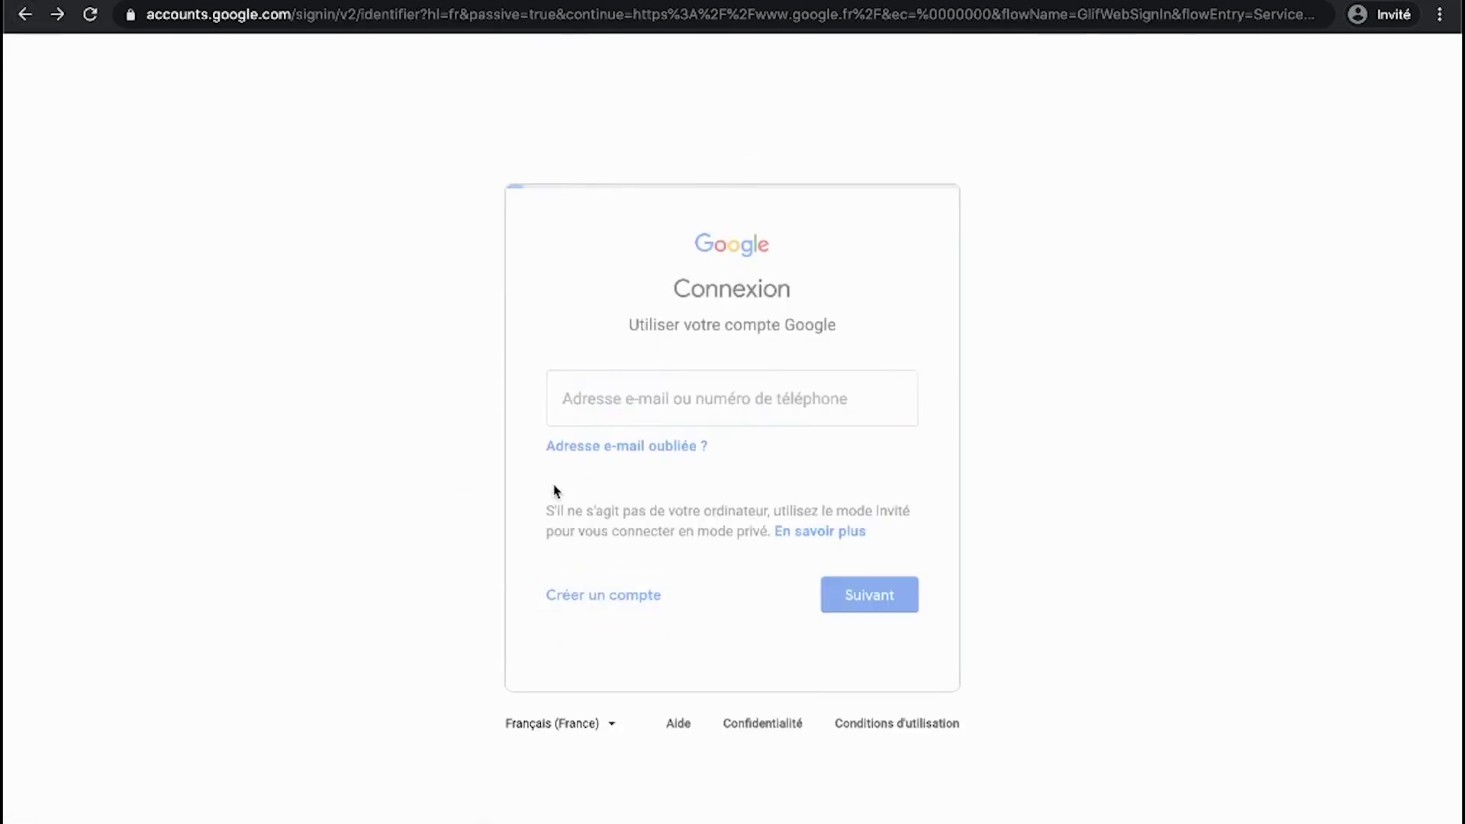
- Enter a new Gmail username along with the first and last name
left_click(525, 405)
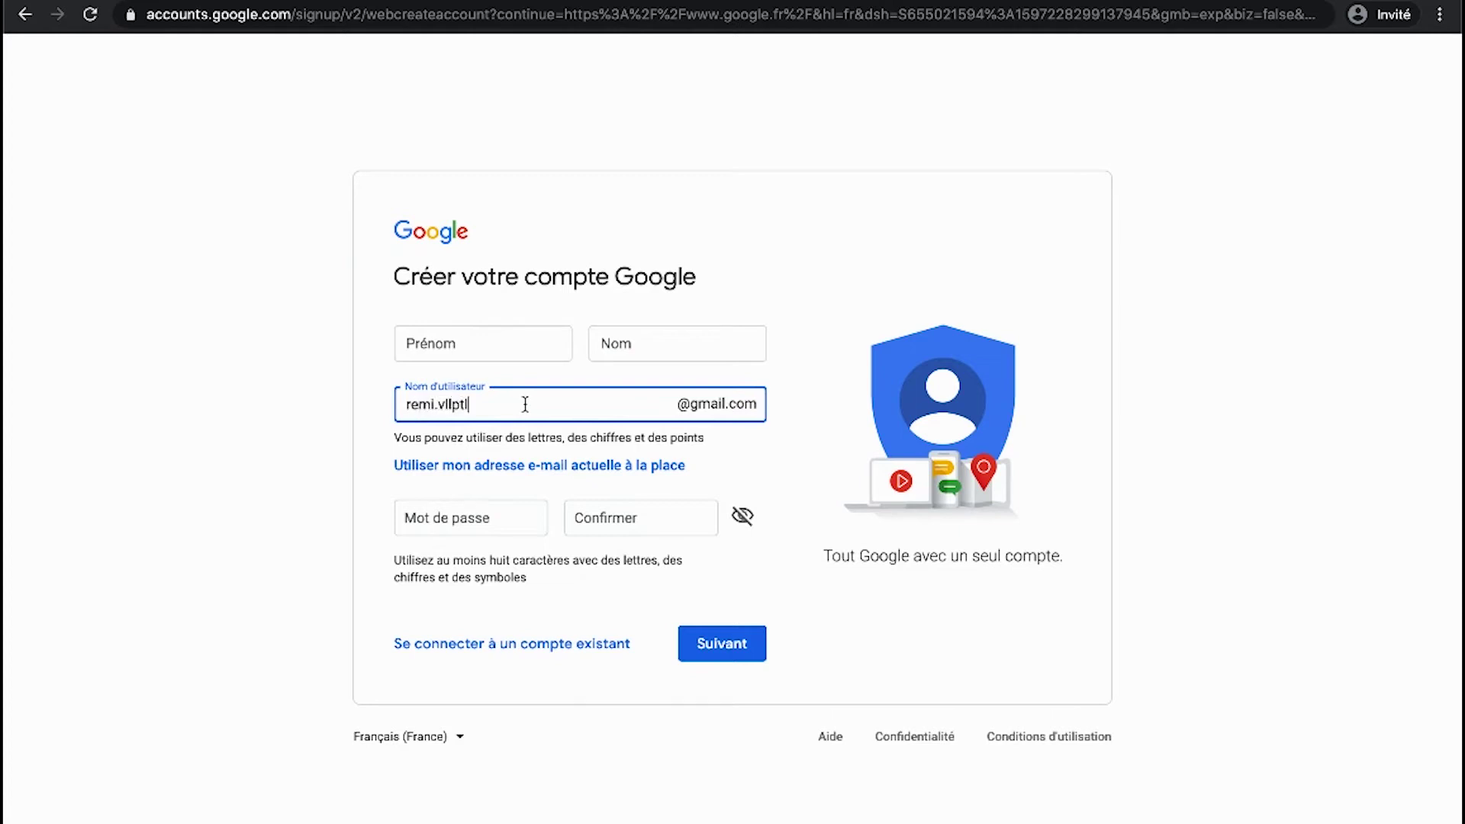
left_click(526, 350)
left_click(670, 347)
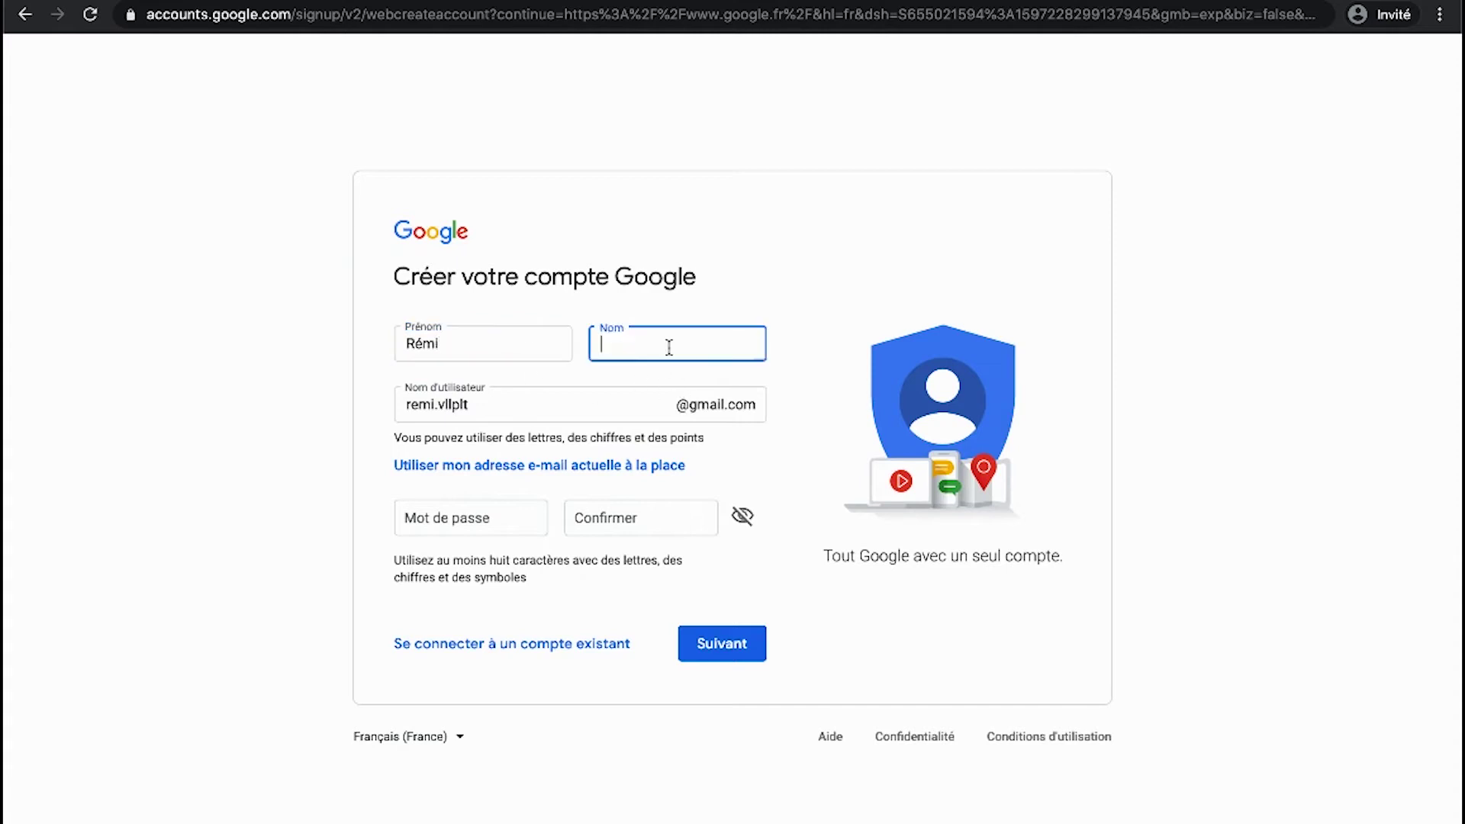
- Fill in the password and its confirmation, then submit to reach Bienvenue sur Google
left_click(511, 412)
left_click(414, 518)
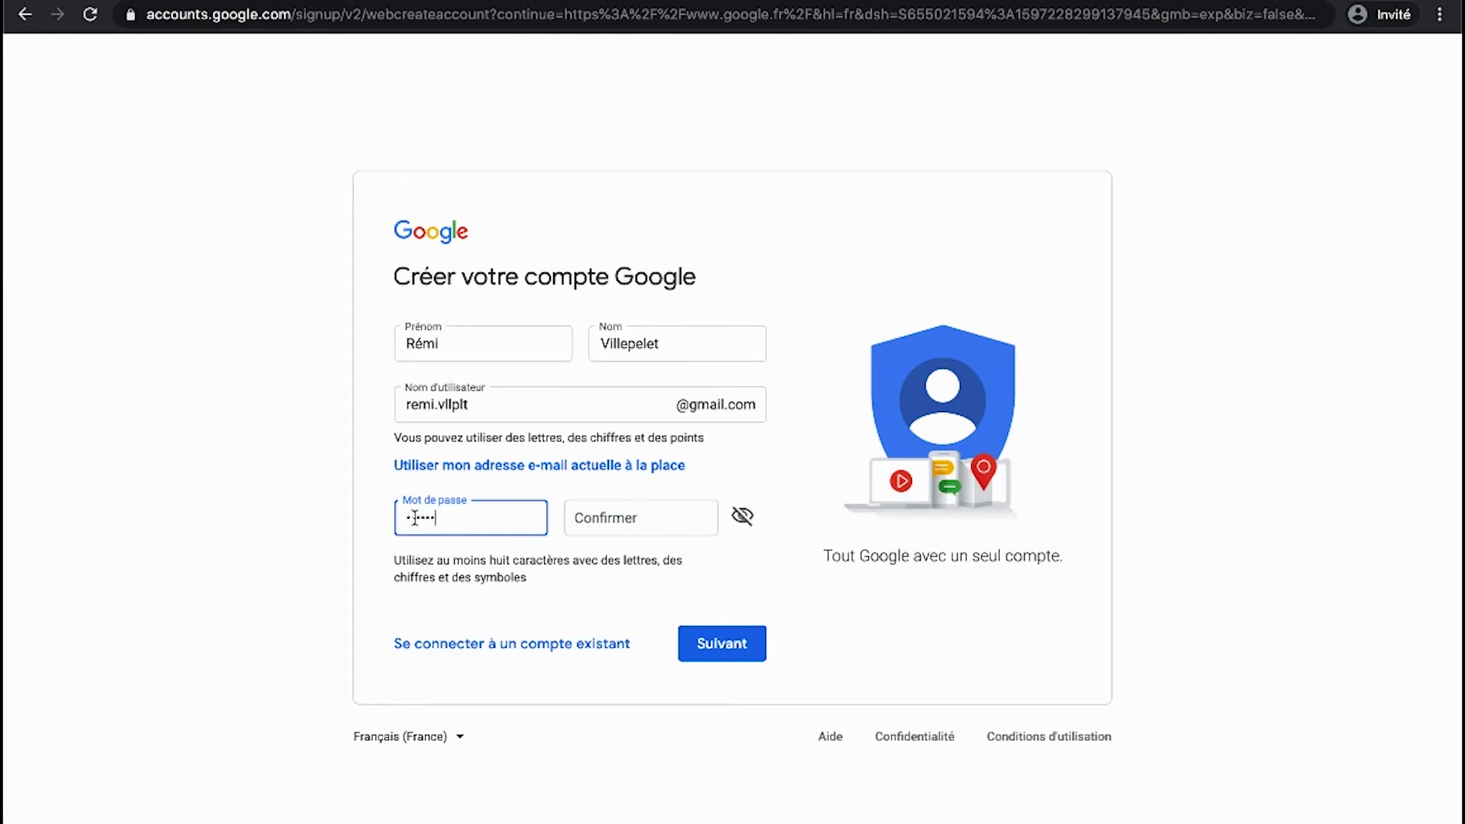
left_click(574, 518)
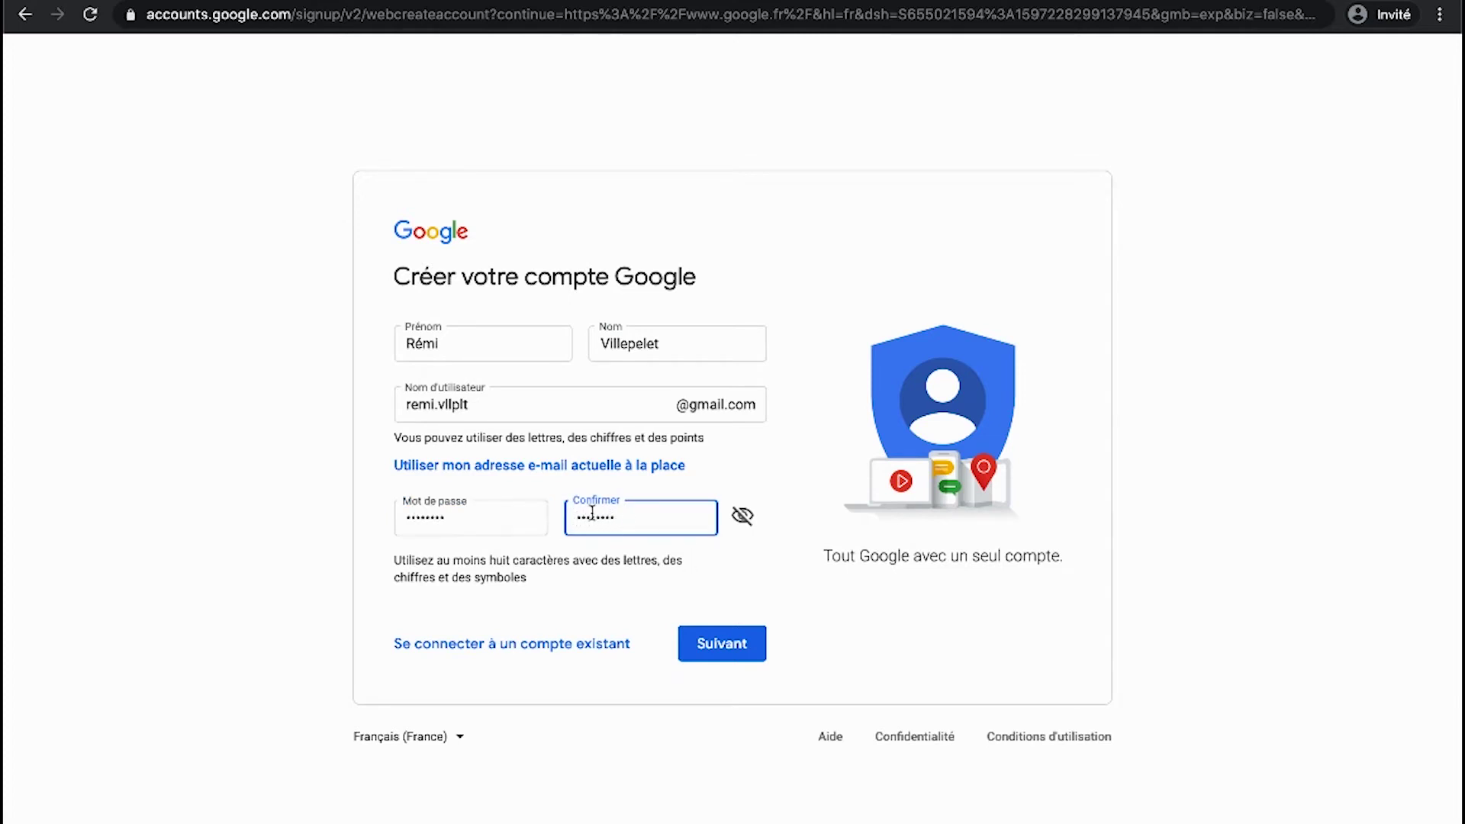
left_click(722, 643)
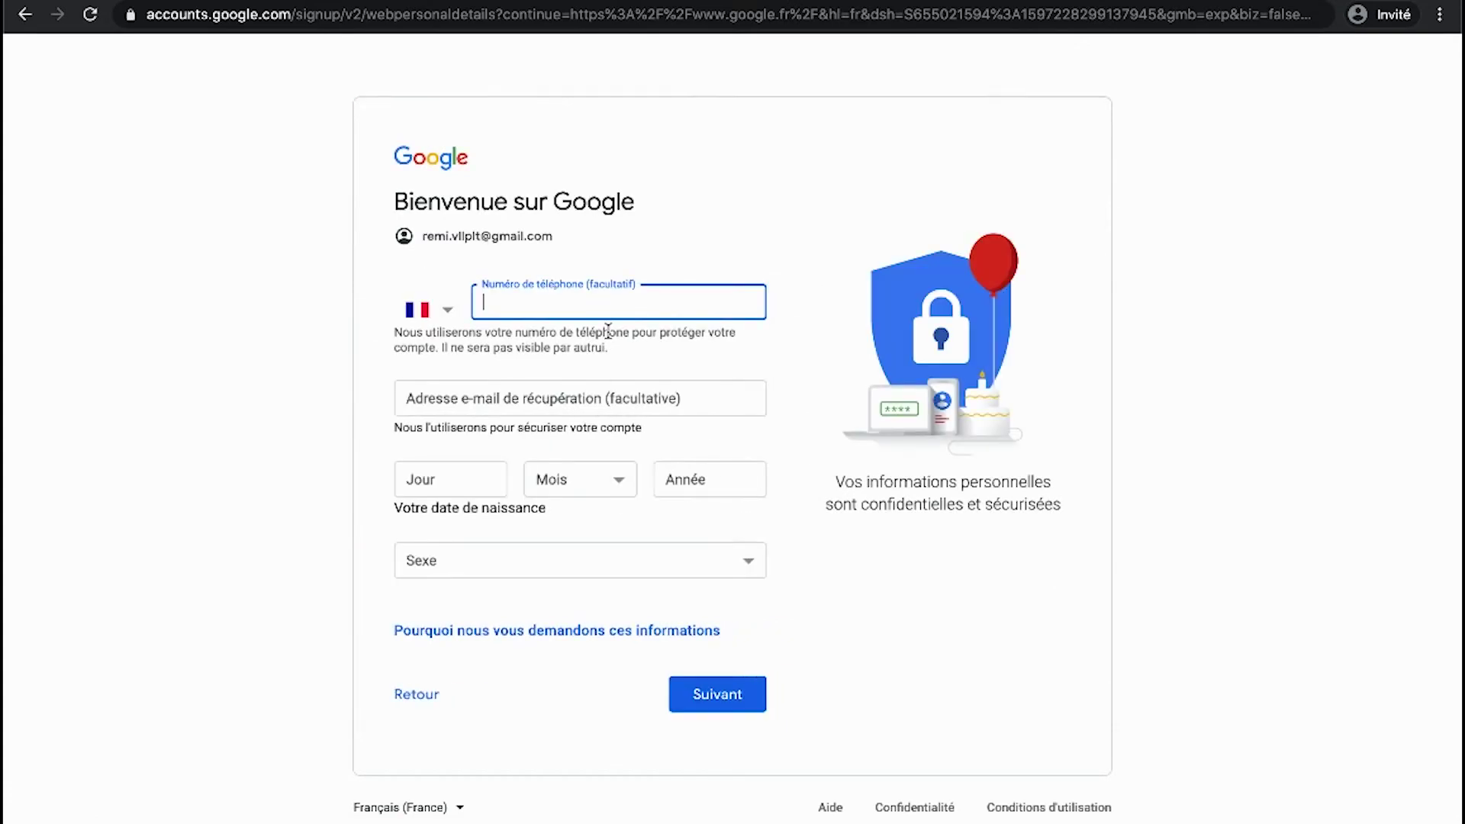
- Look over the optional phone number and recovery e-mail fields, leaving them empty
left_click(794, 365)
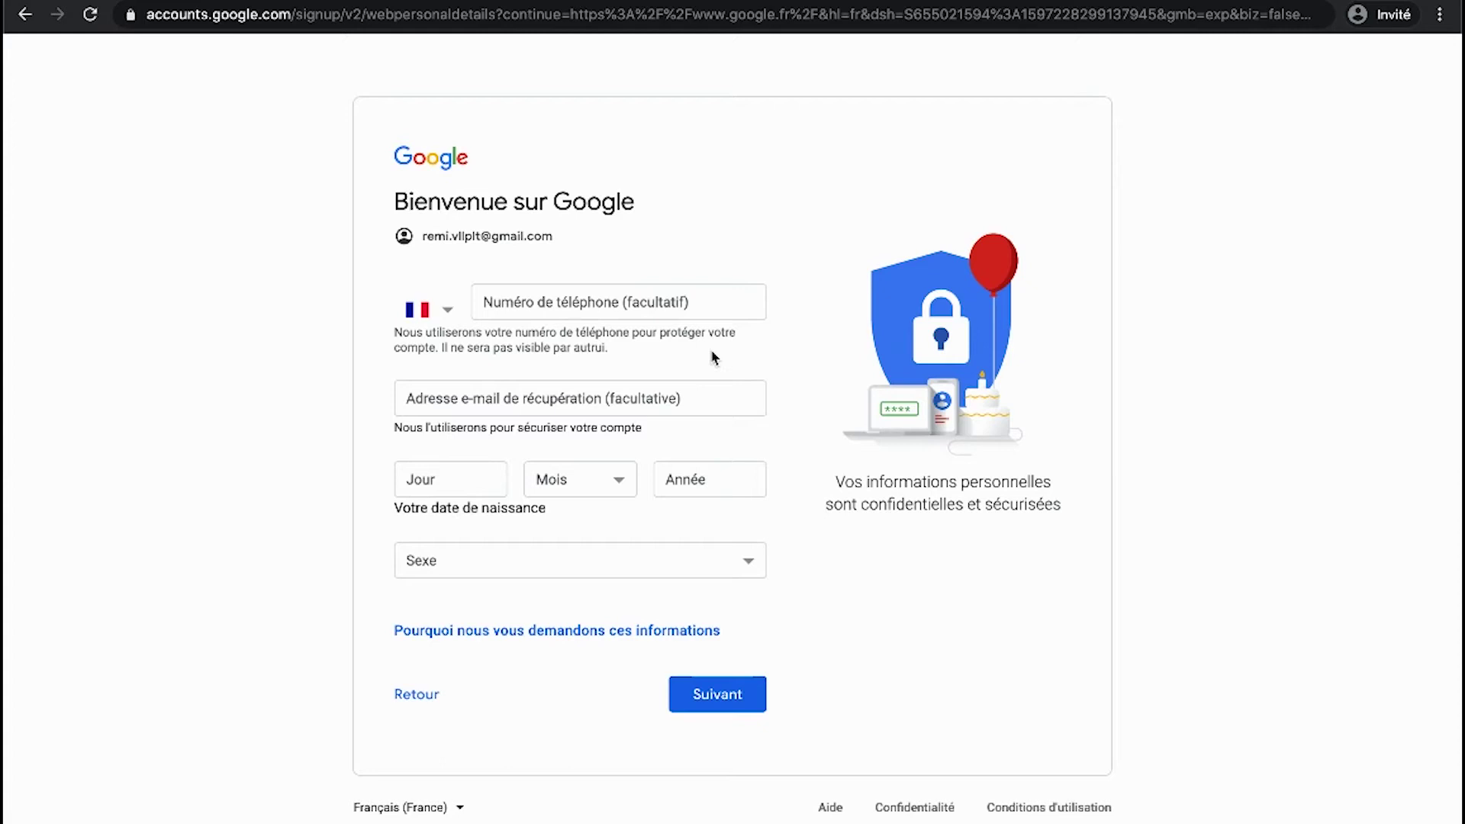
left_click(544, 302)
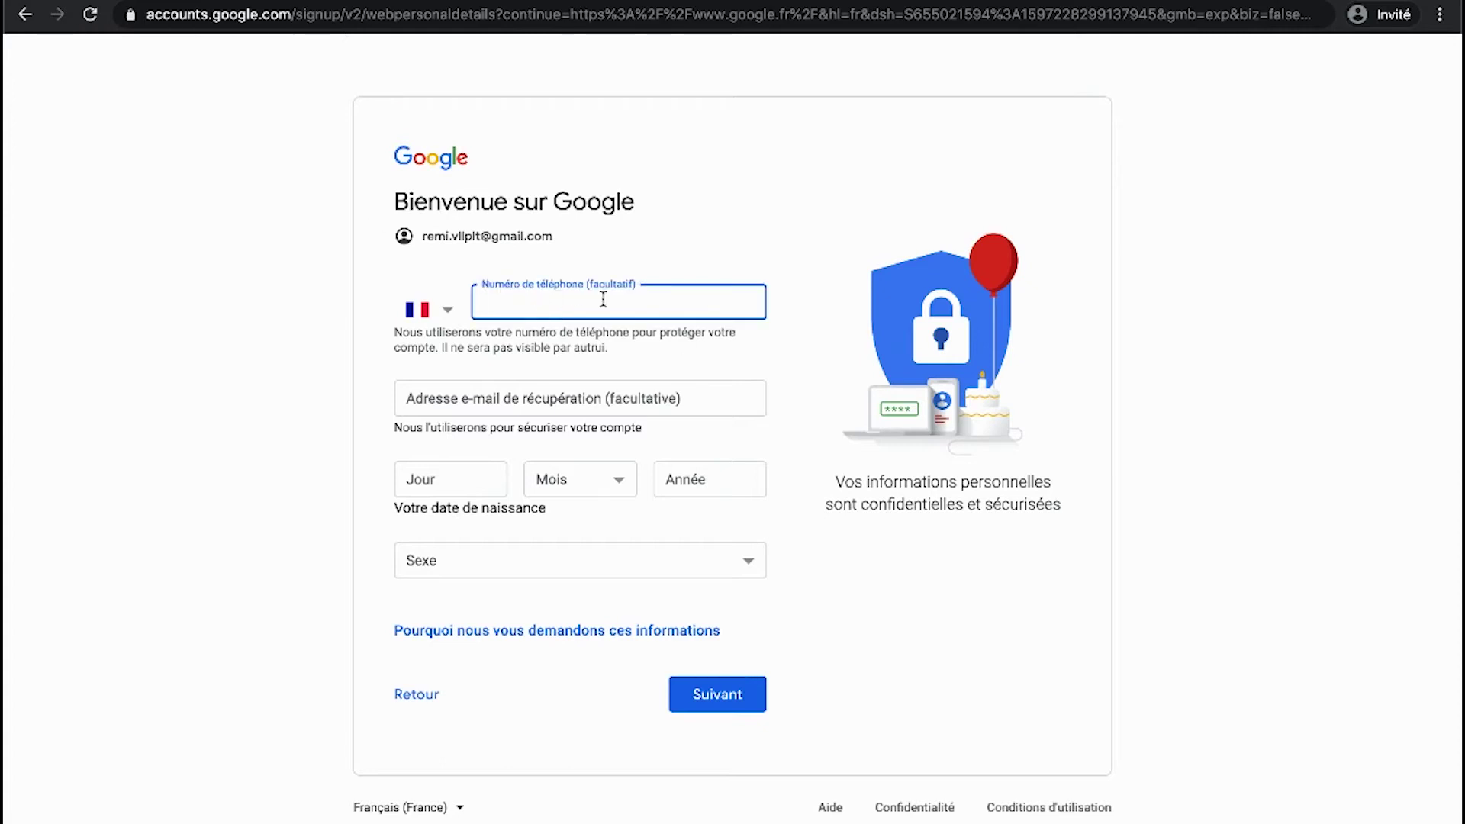
left_click(574, 398)
left_click(350, 409)
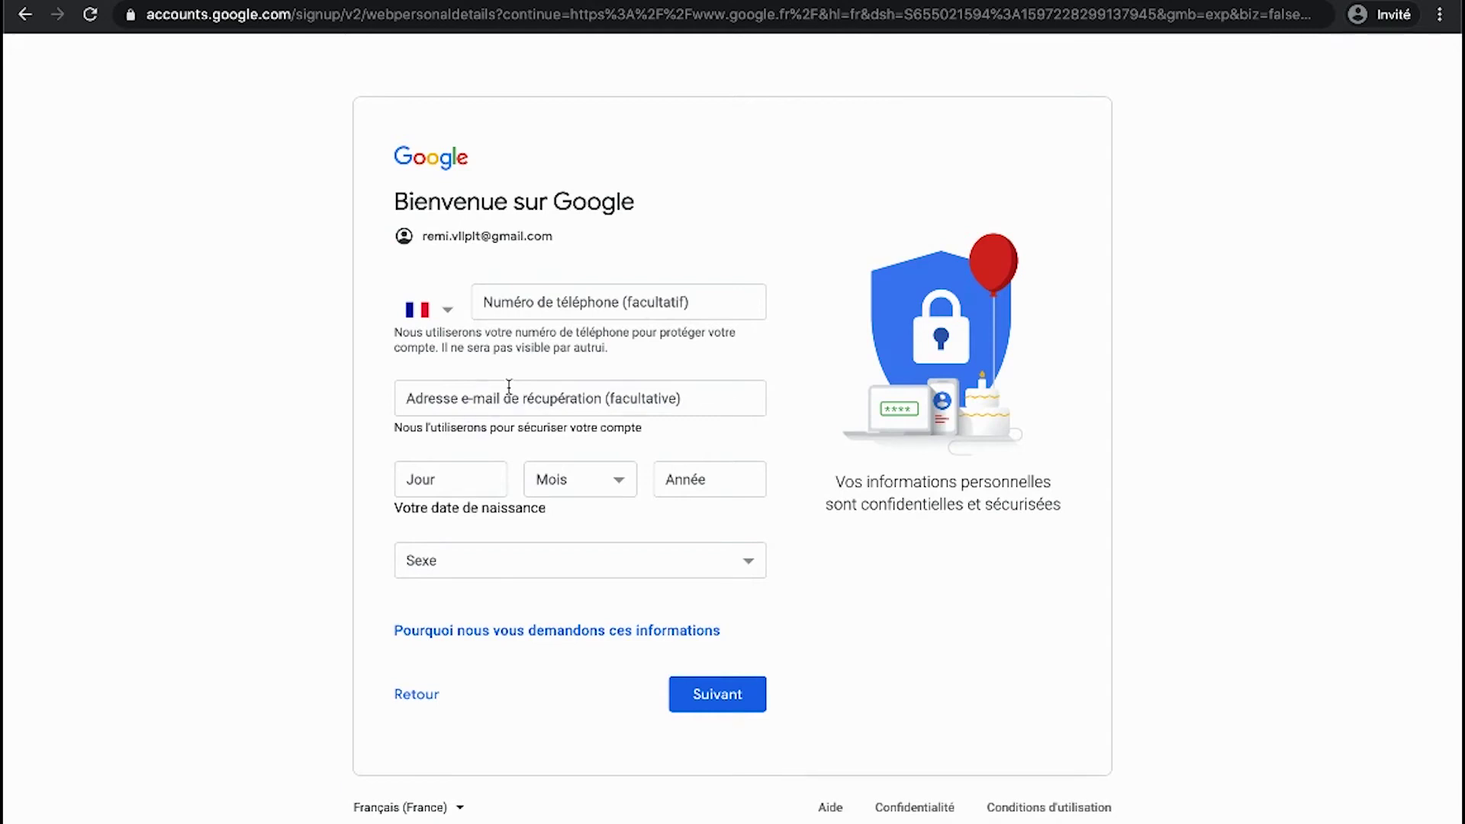
left_click(577, 396)
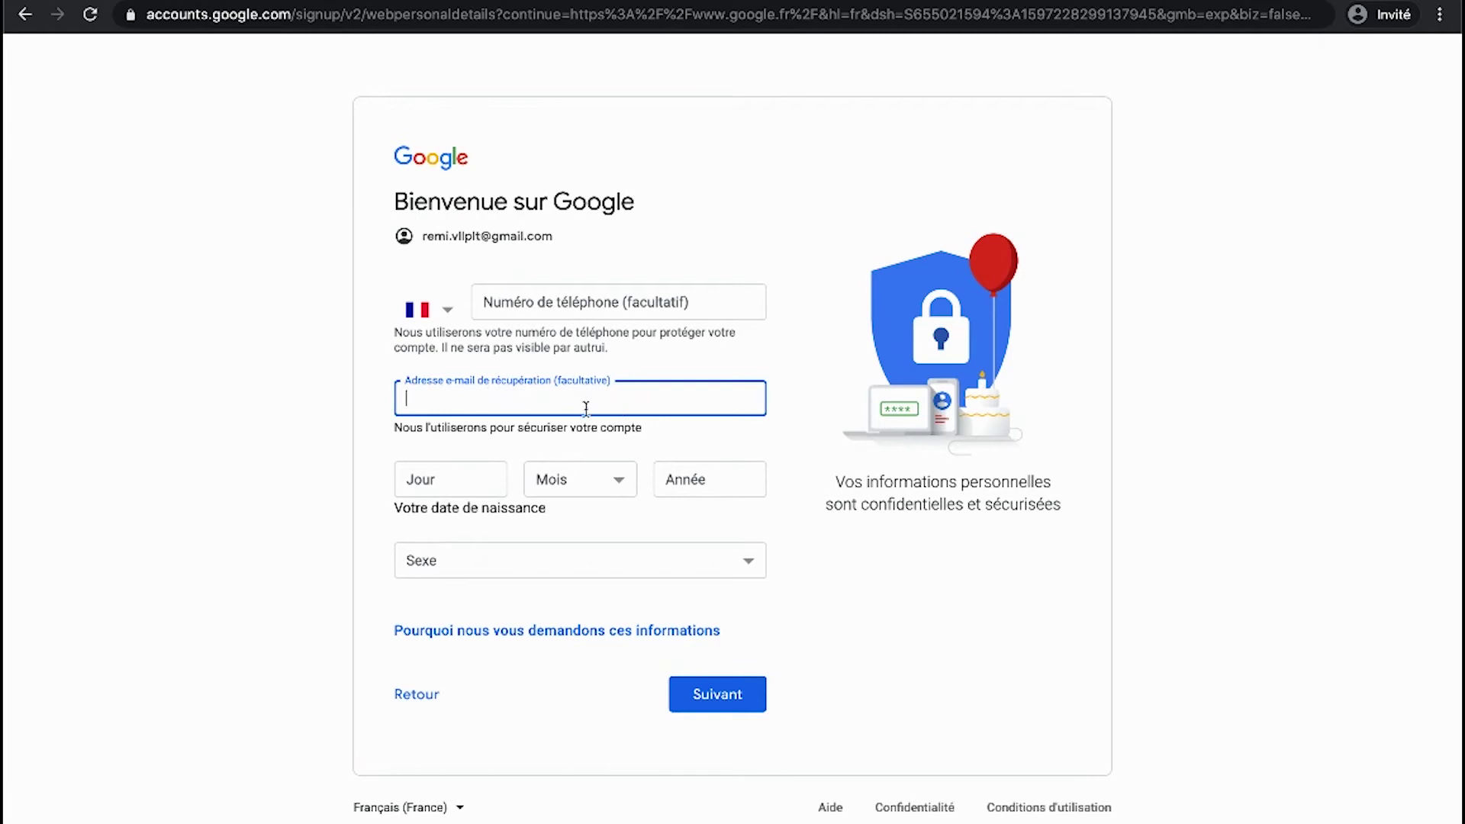
- Enter birth date 12 Mars 1990 and change the gender from Non précisé to Homme
left_click(452, 471)
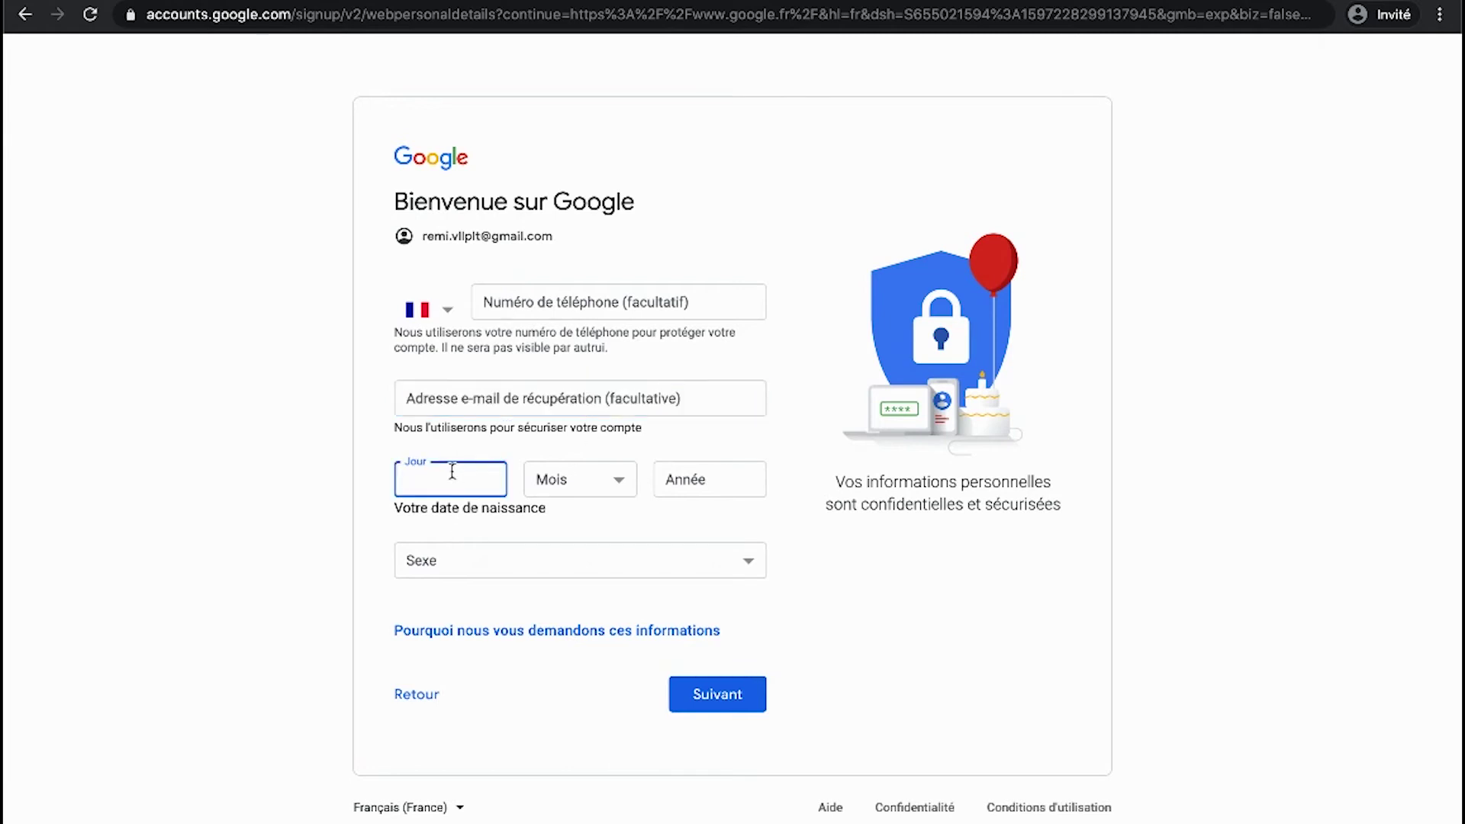
left_click(560, 479)
left_click(576, 519)
left_click(665, 479)
type("199")
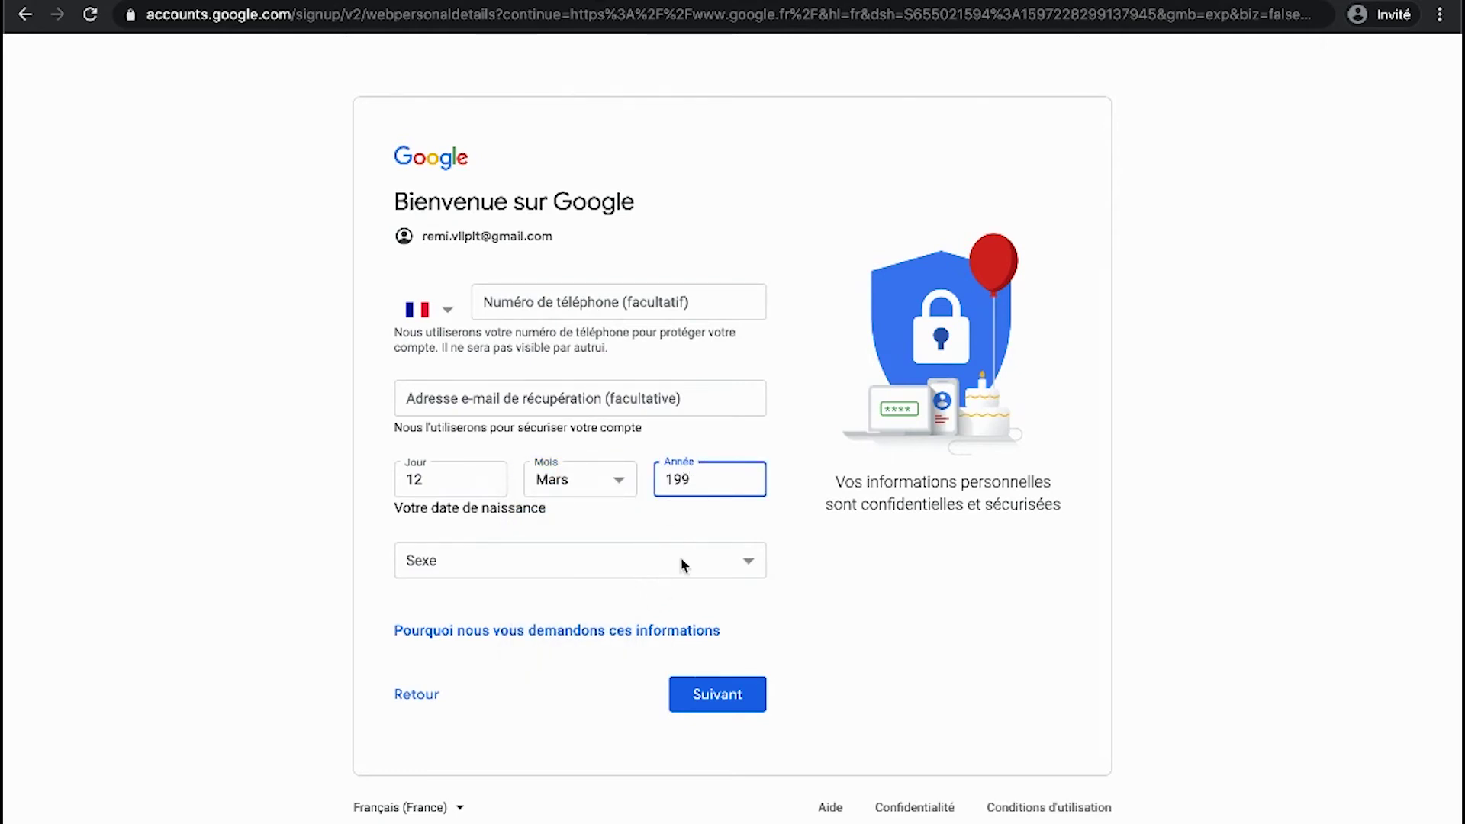
type("0")
left_click(453, 557)
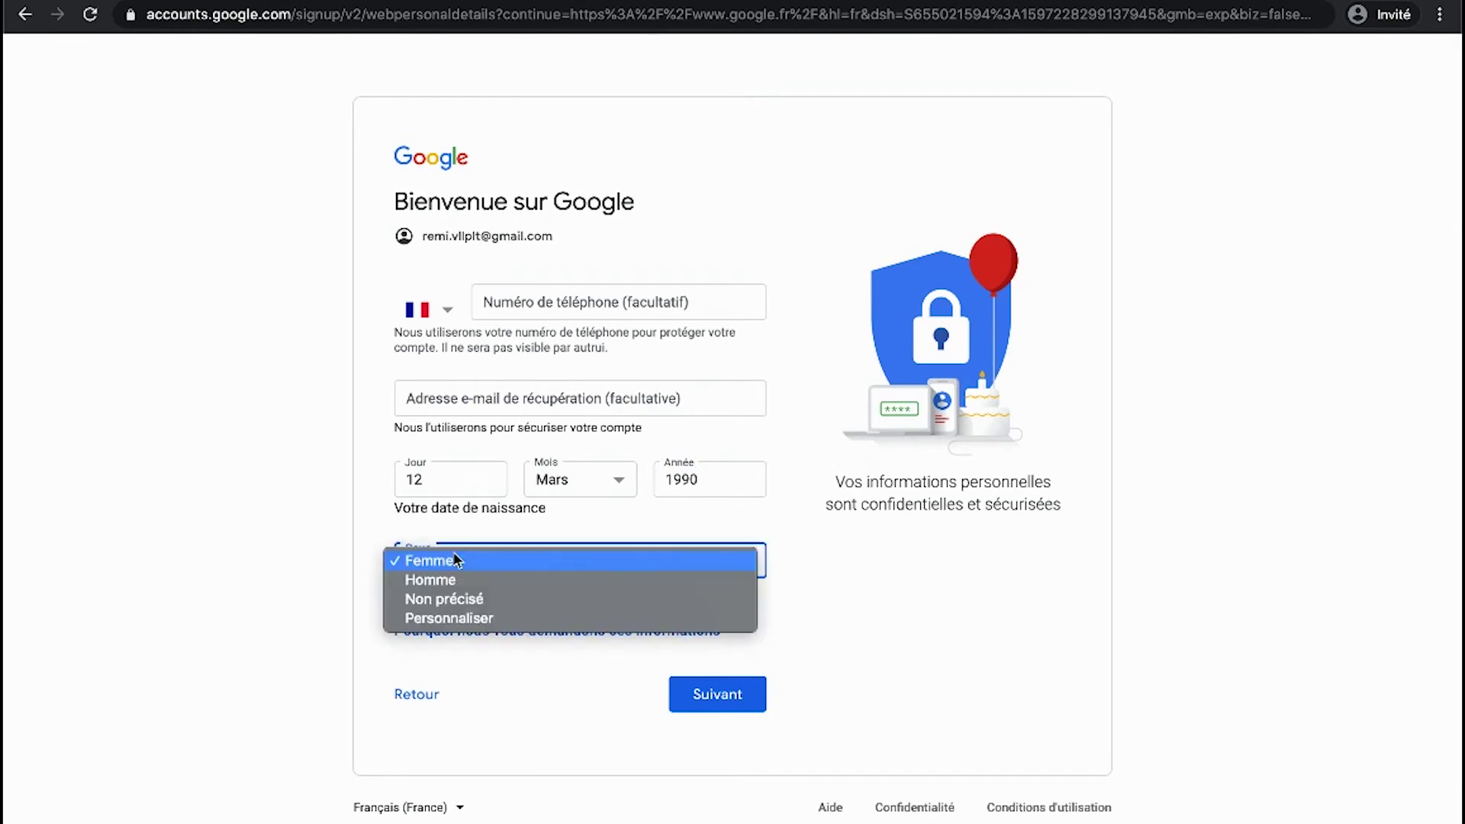
left_click(466, 602)
left_click(491, 558)
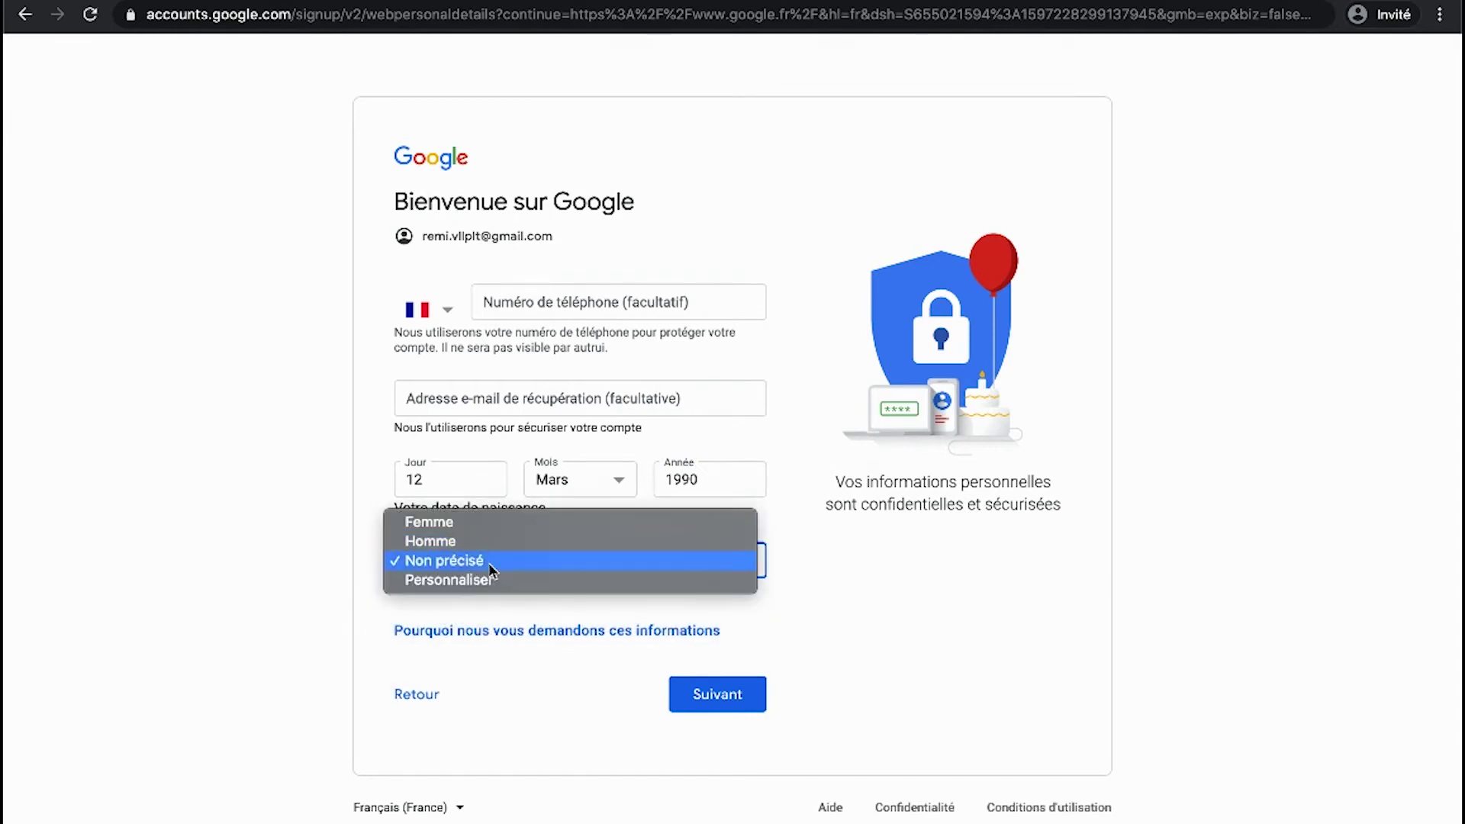
left_click(445, 542)
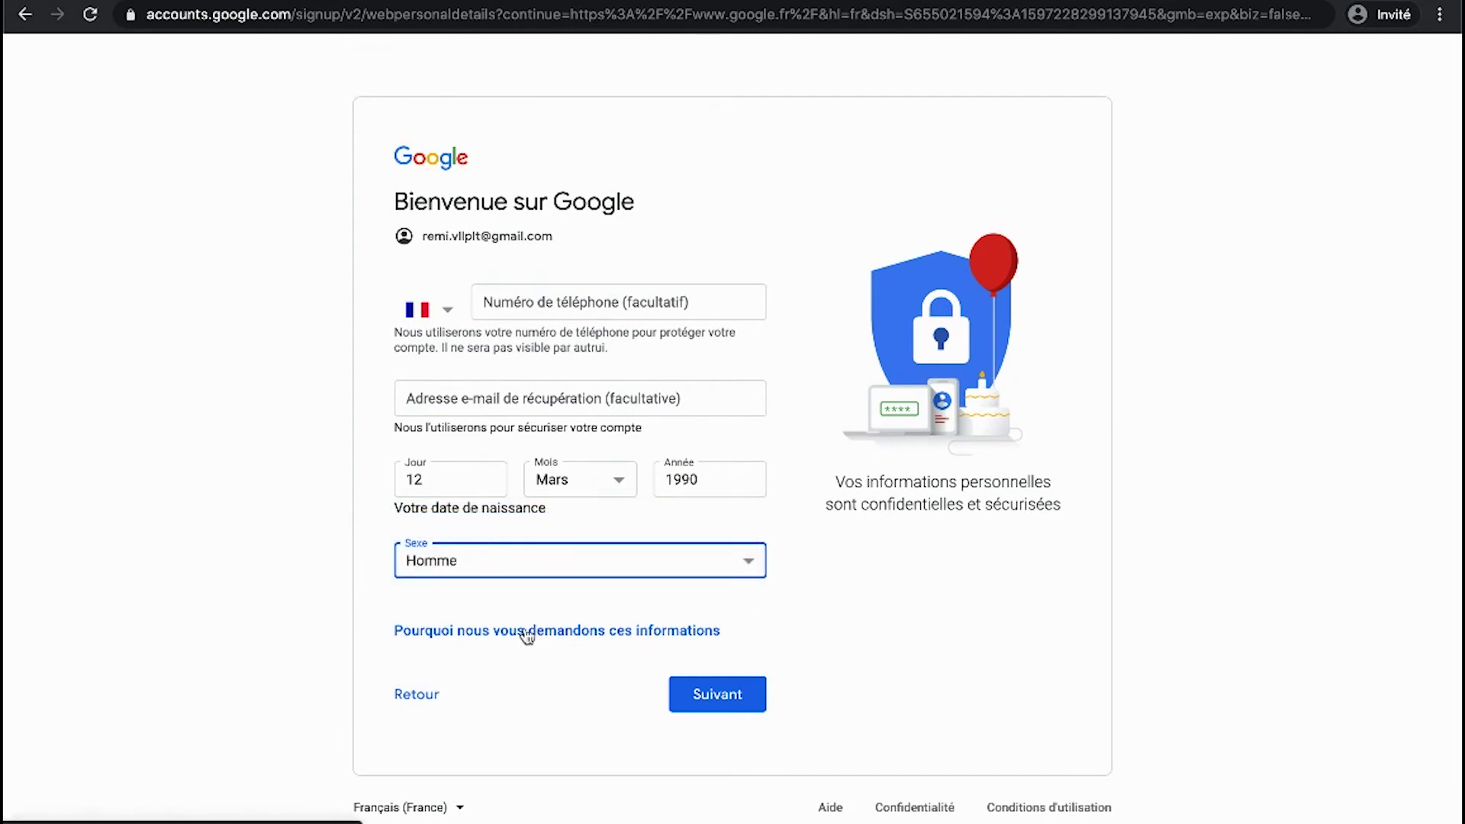
- Submit the personal details, tick both J'accepte boxes, and confirm account creation
left_click(724, 696)
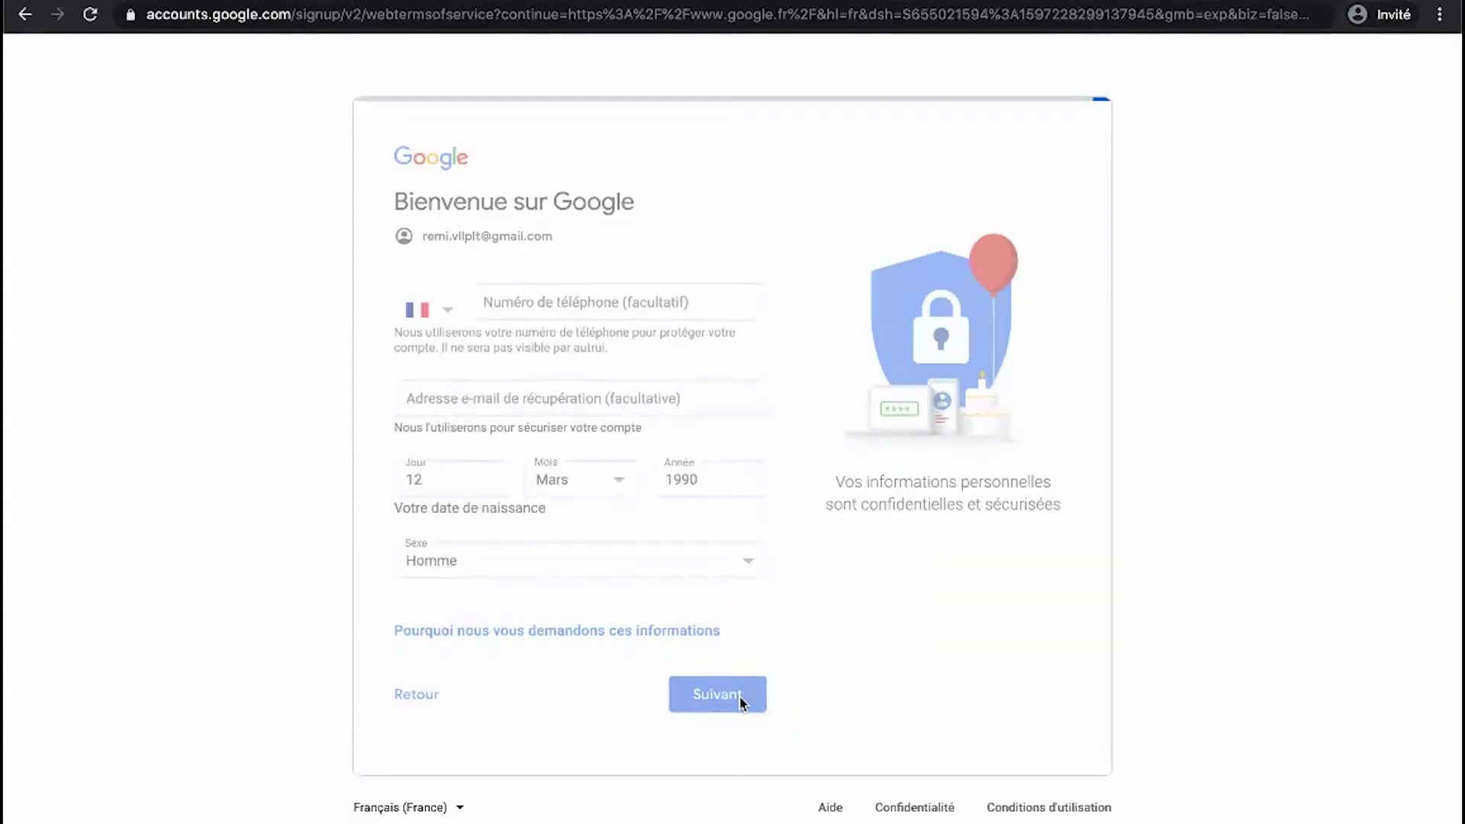
scroll(739, 702, "down", 15)
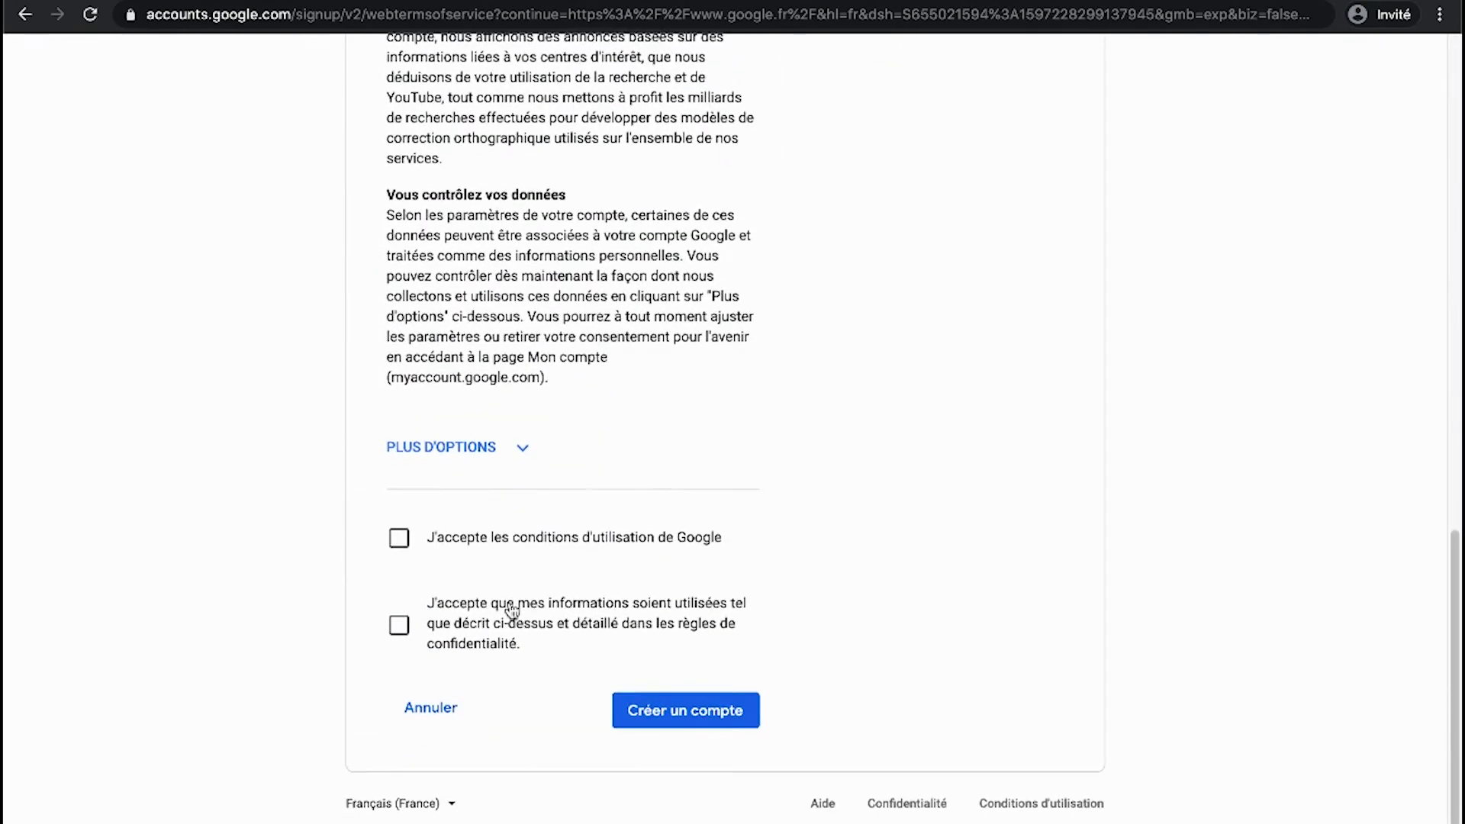
left_click(397, 543)
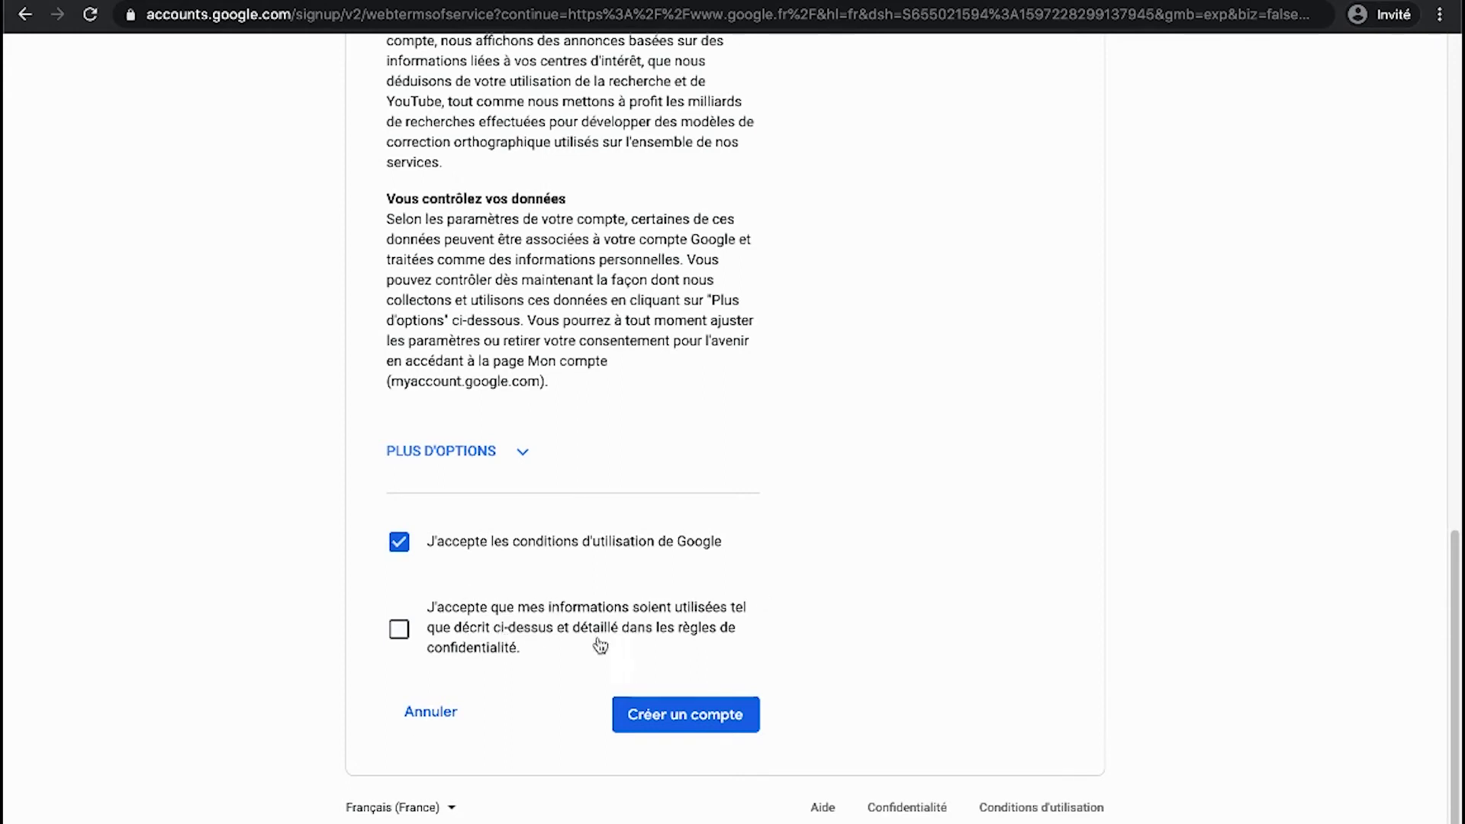
left_click(398, 637)
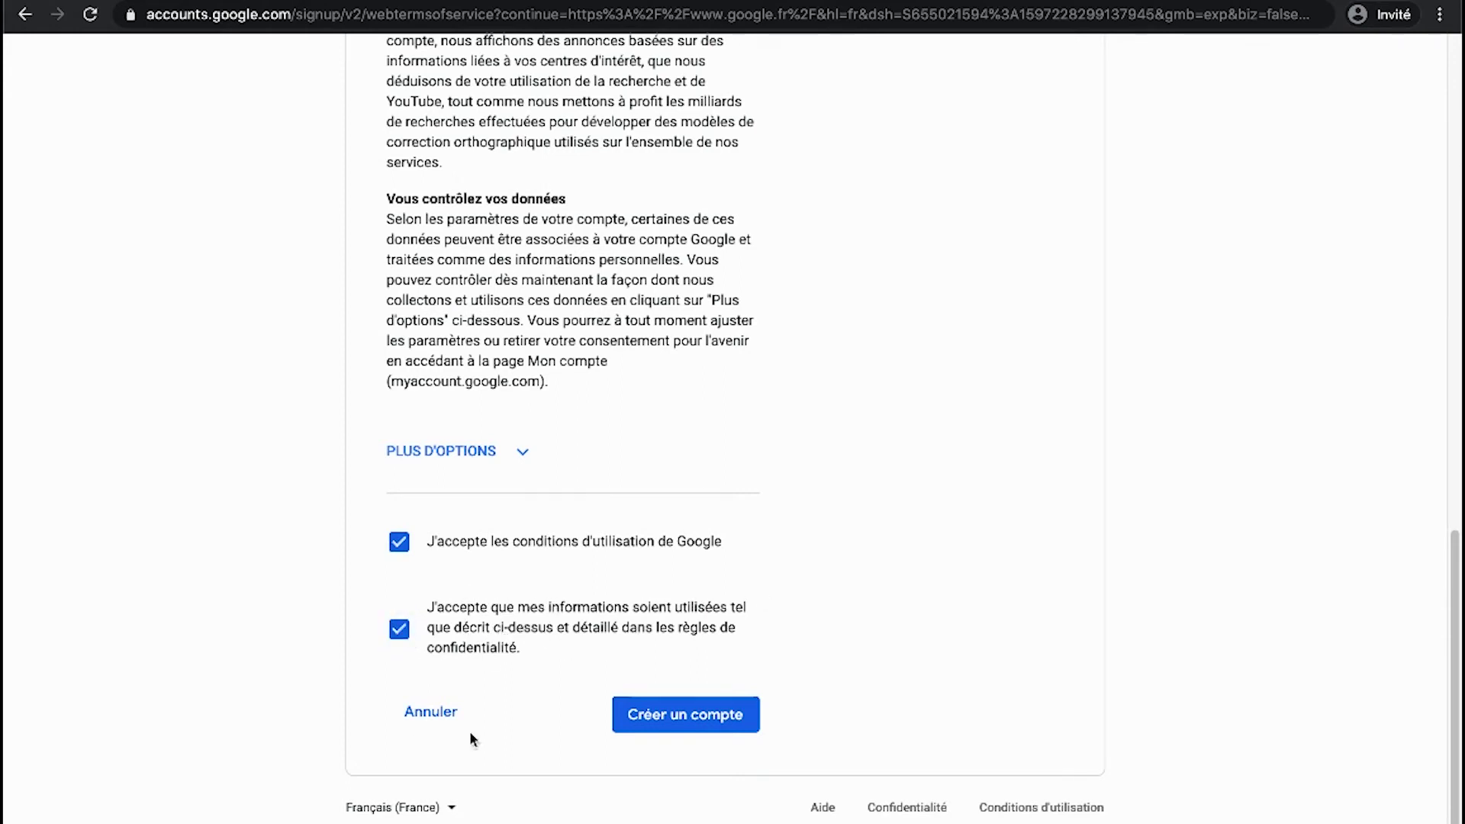
left_click(673, 721)
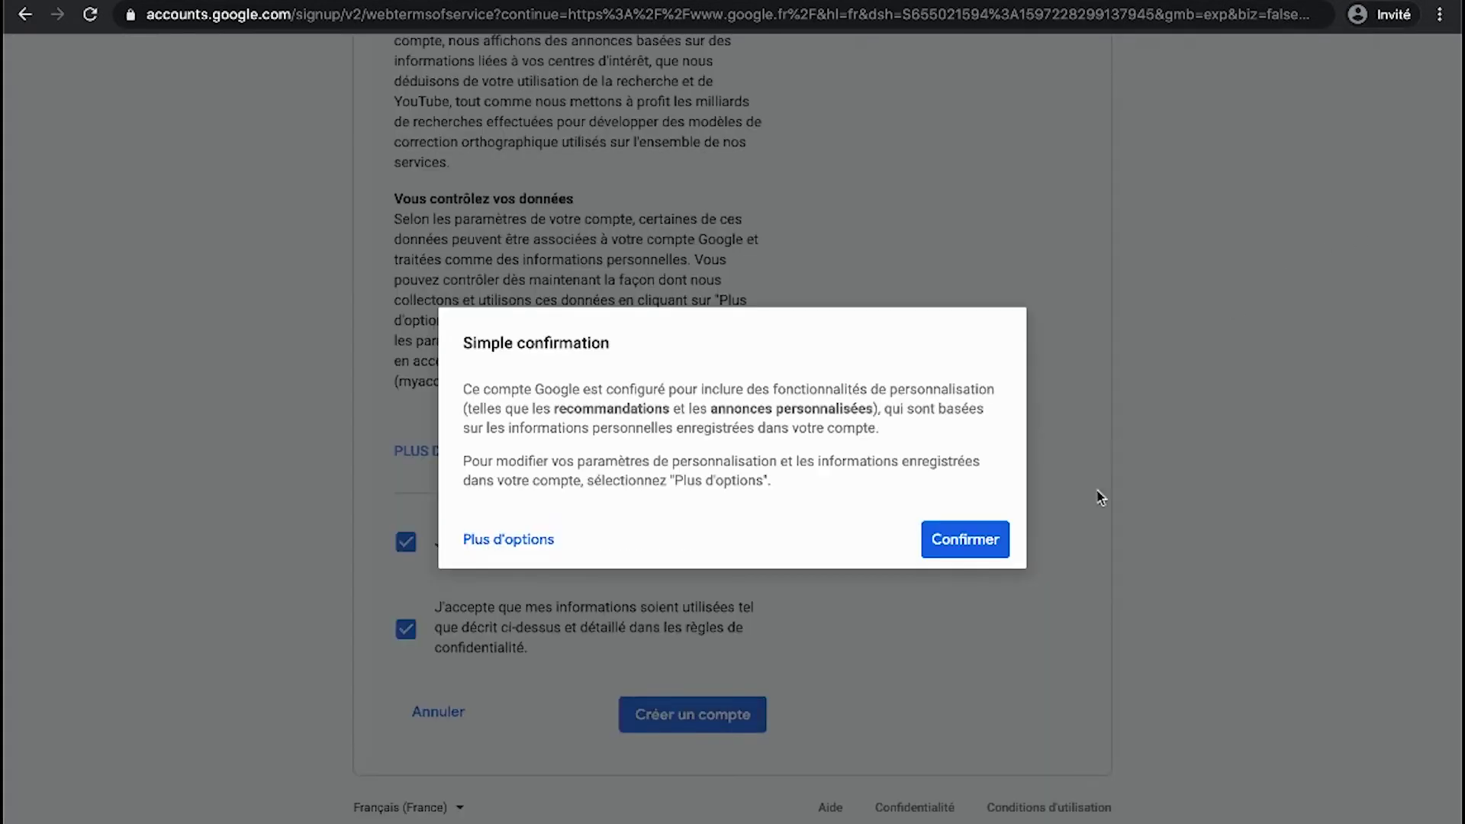
left_click(961, 538)
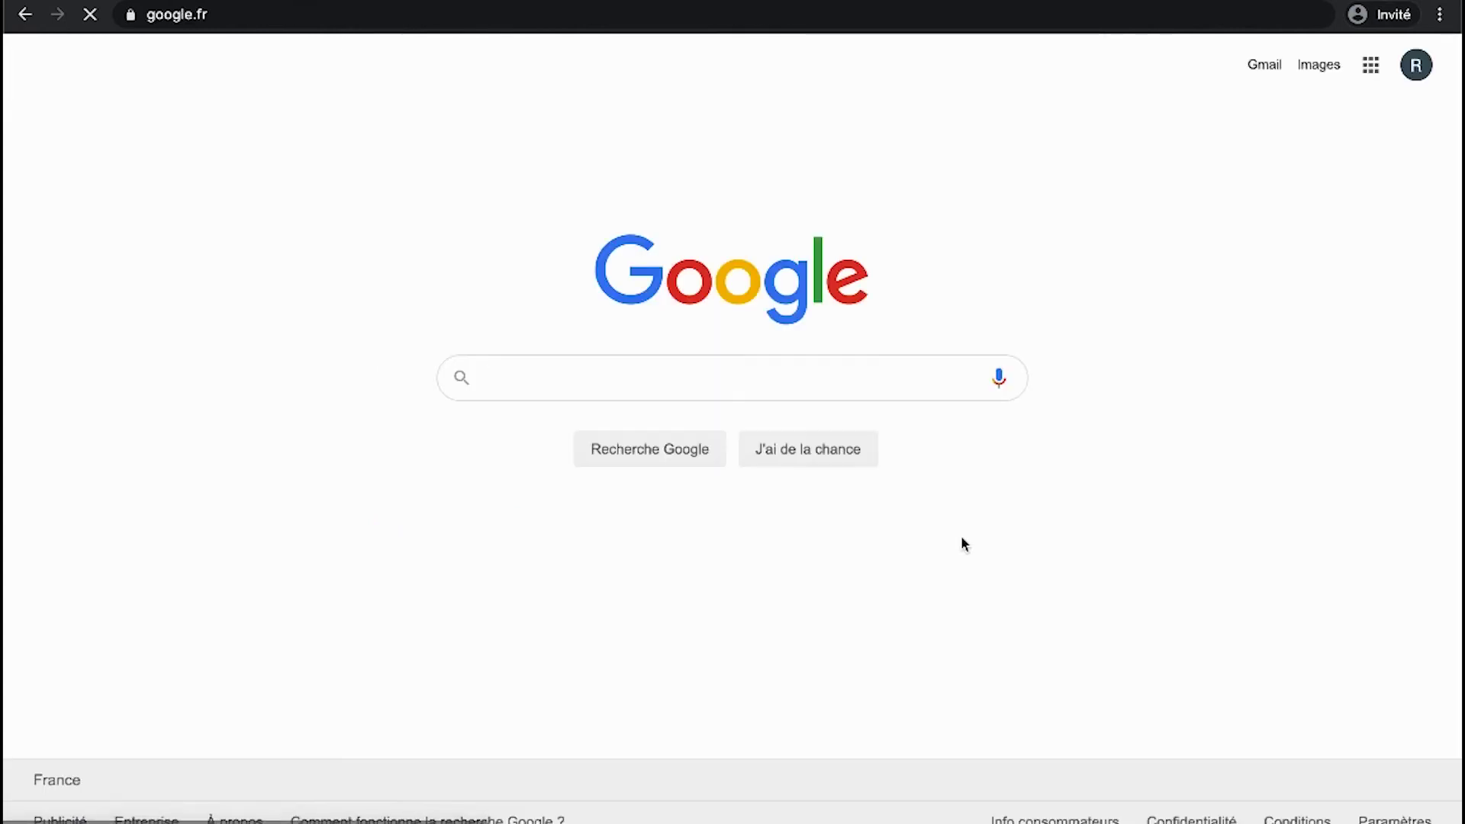
- Open the account profile panel from the R avatar on the google.fr home page
left_click(1411, 71)
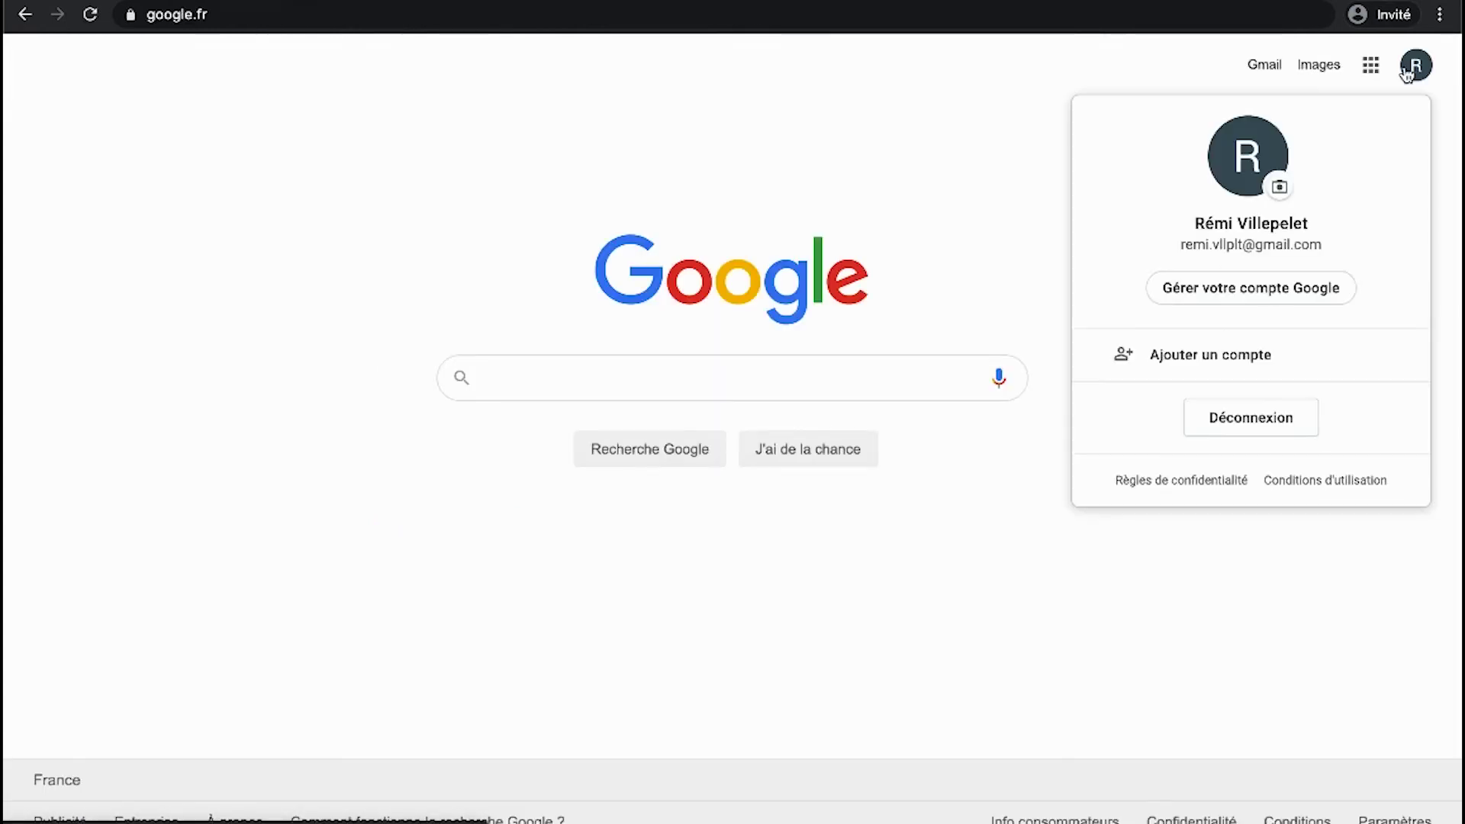
left_click(1057, 240)
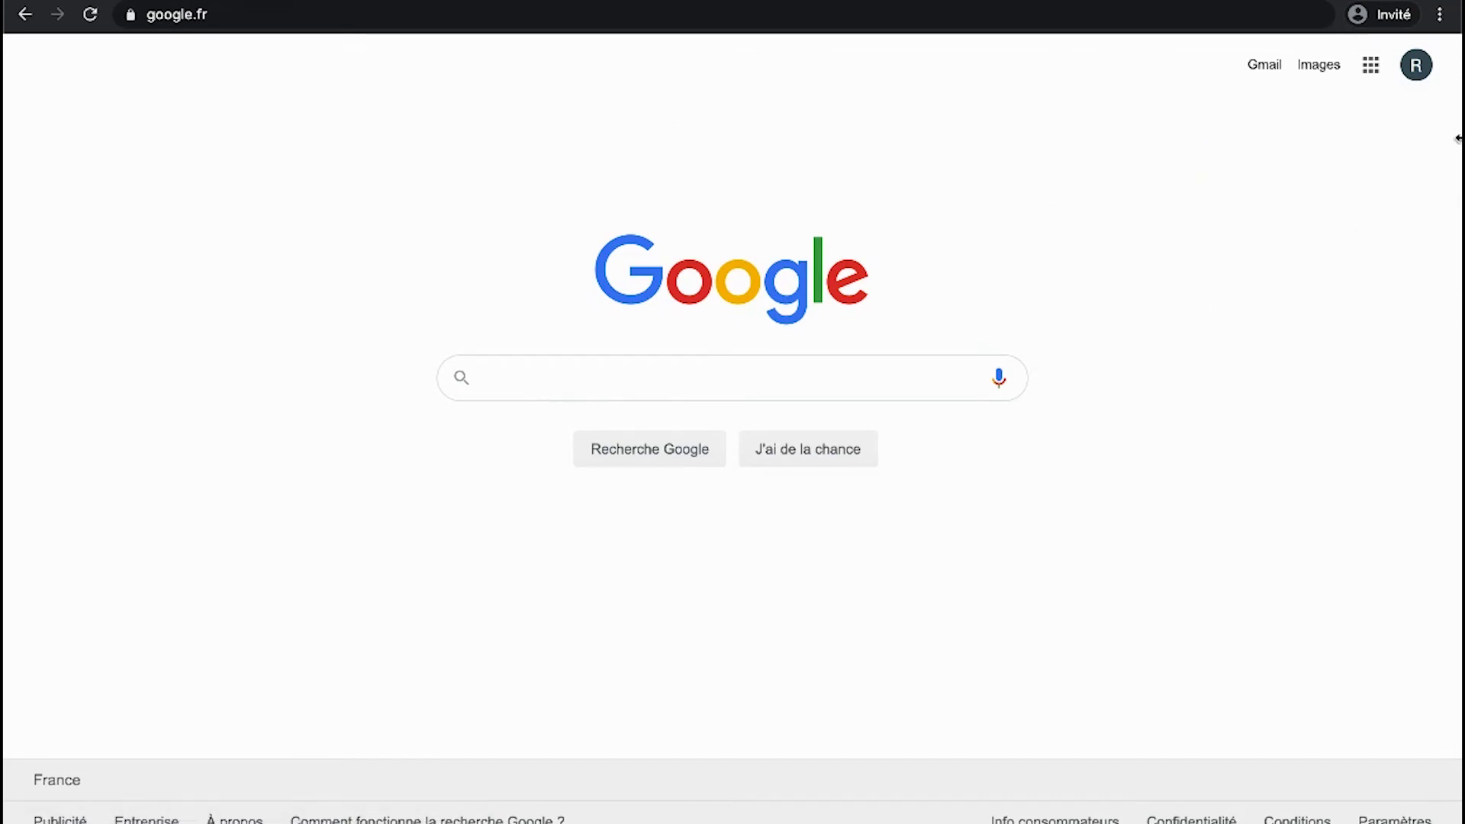
left_click(1417, 69)
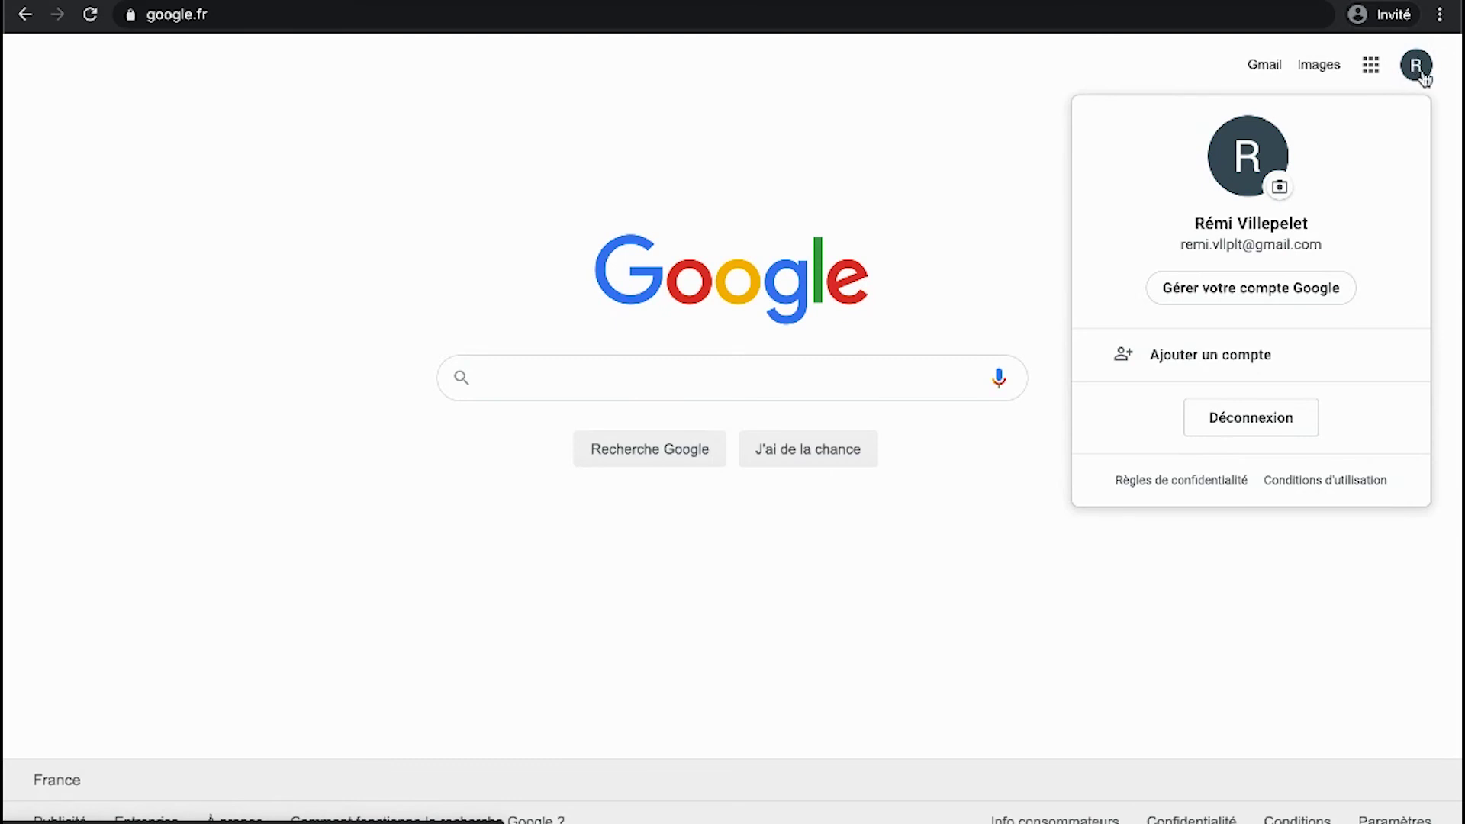
- Open the Paiements et abonnements section under Gérer votre compte Google, then a blank tab
left_click(1246, 290)
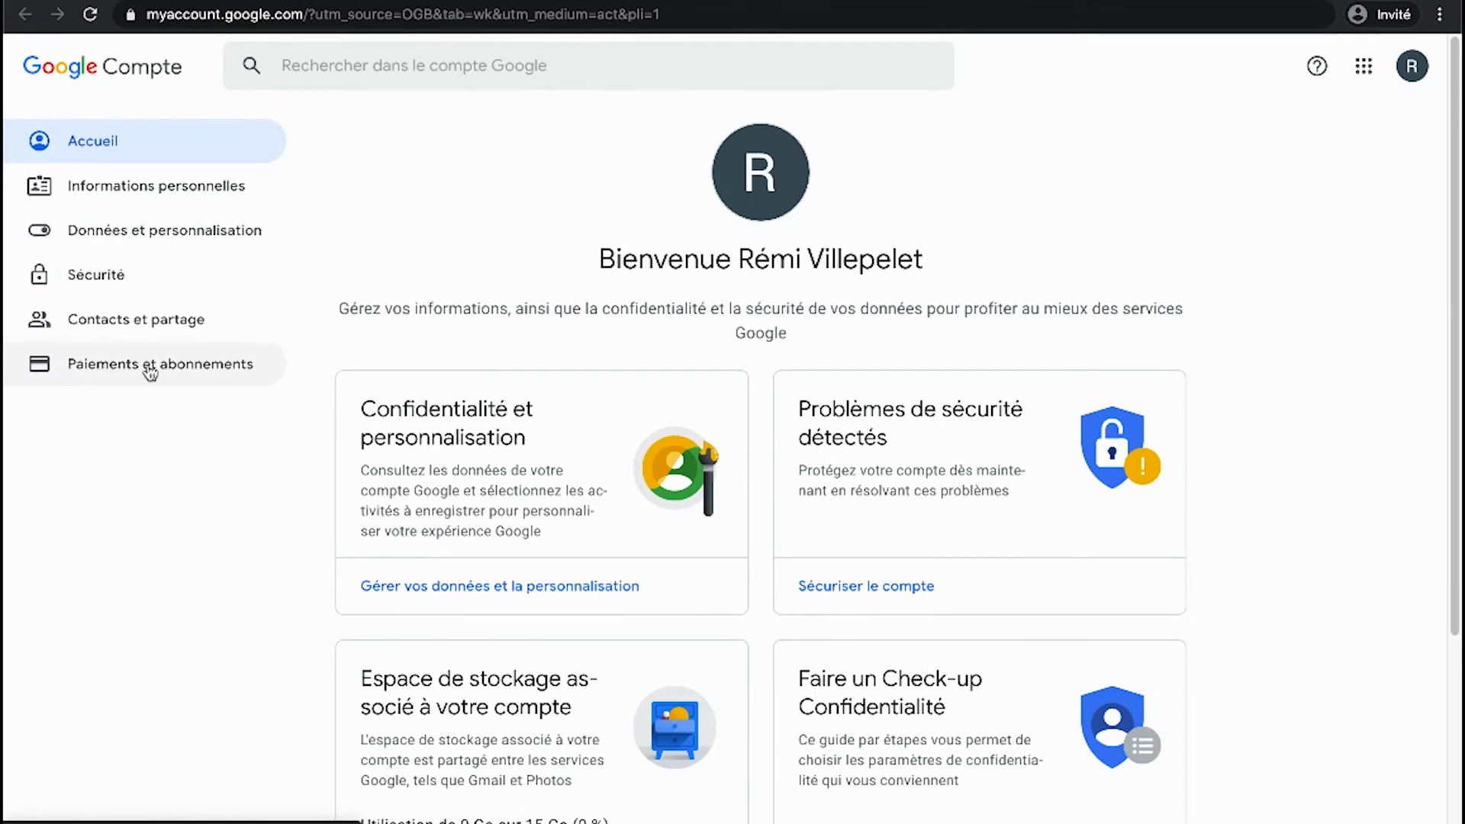
left_click(92, 364)
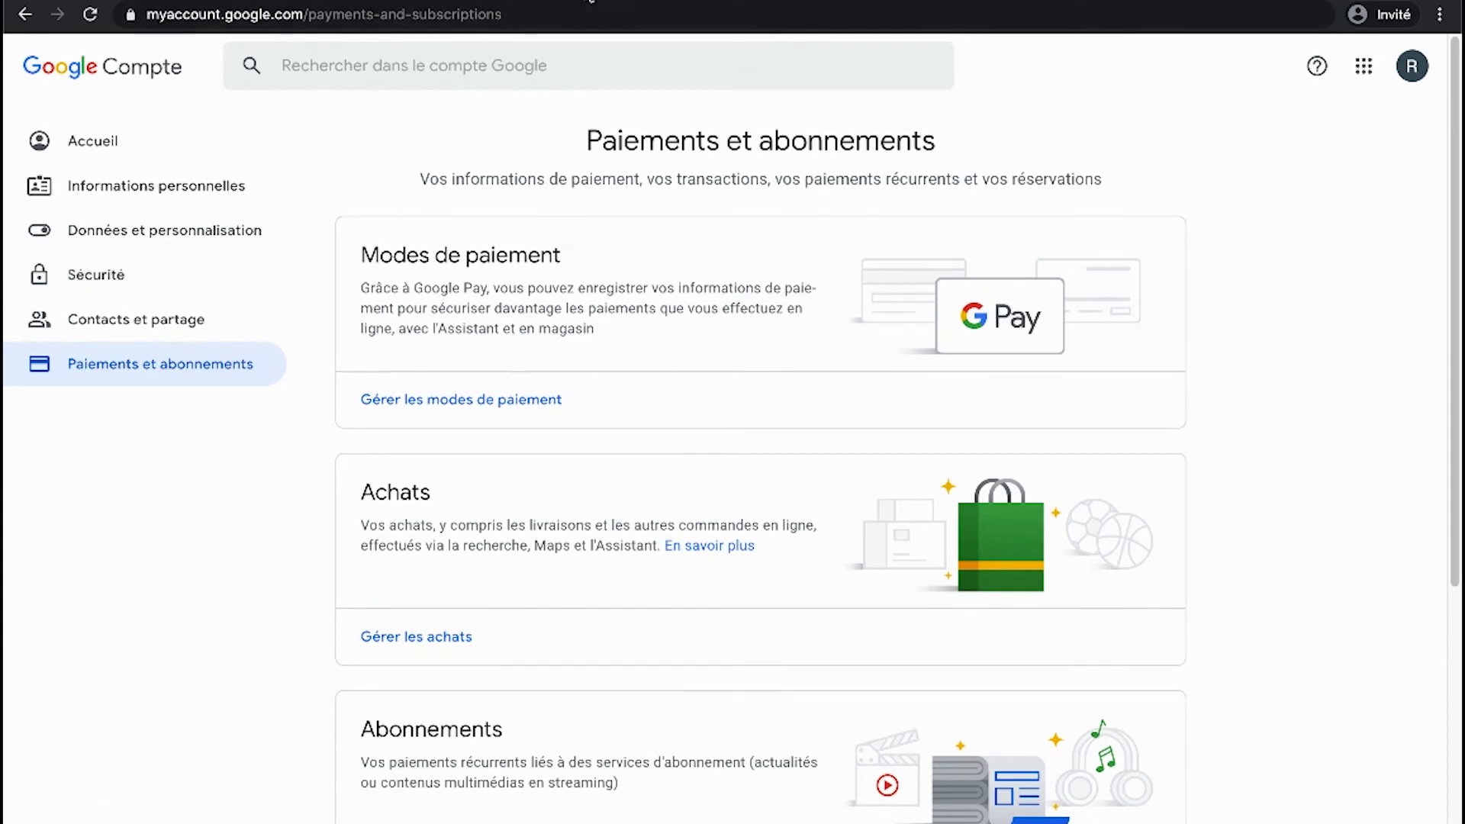
key("ctrl+t")
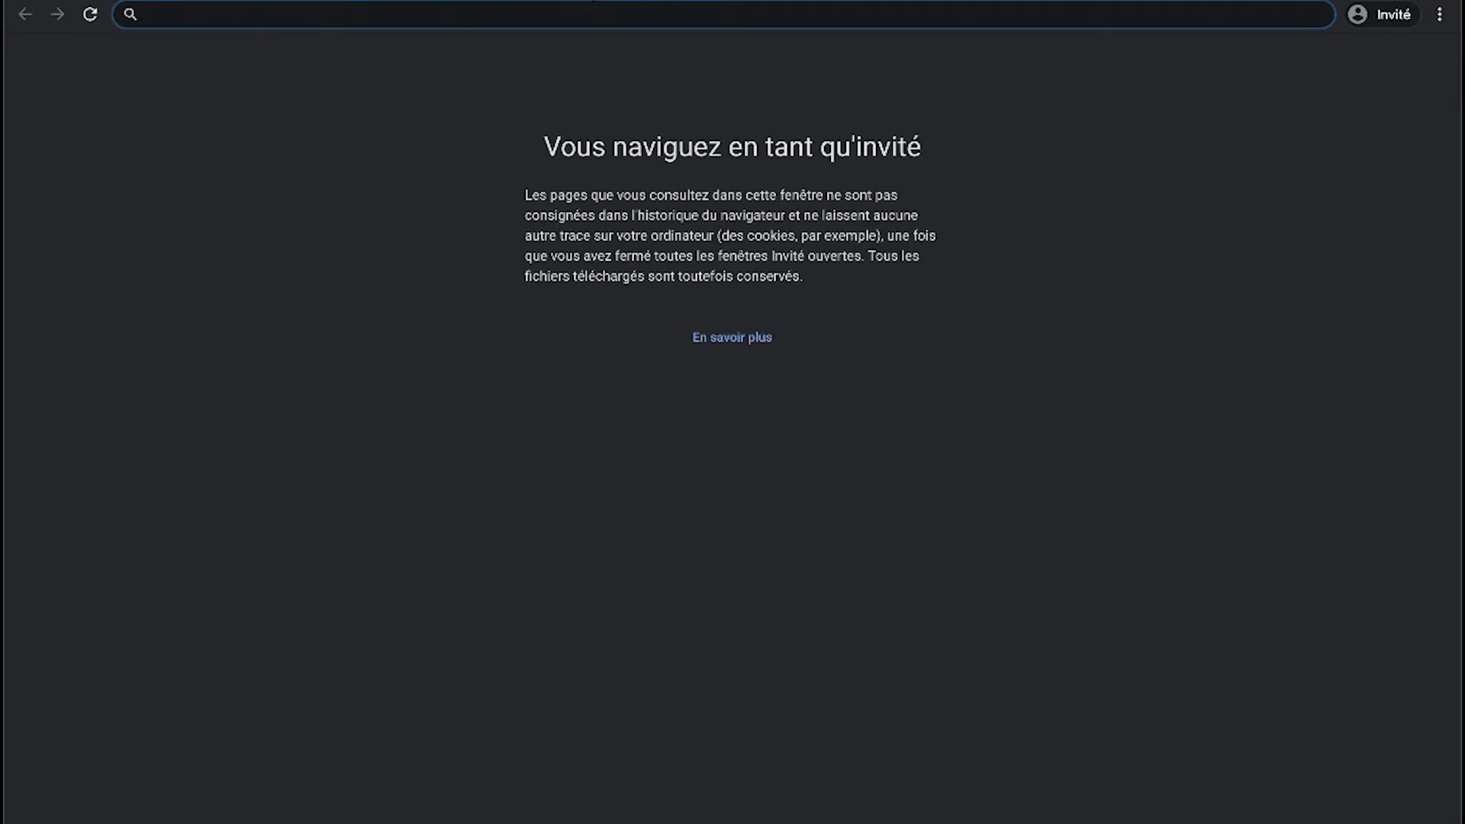
- Search Google for 'Google doc' from the new tab
type("Google G s")
key("BackSpace")
key("BackSpace")
key("BackSpace")
type("doc")
key("Return")
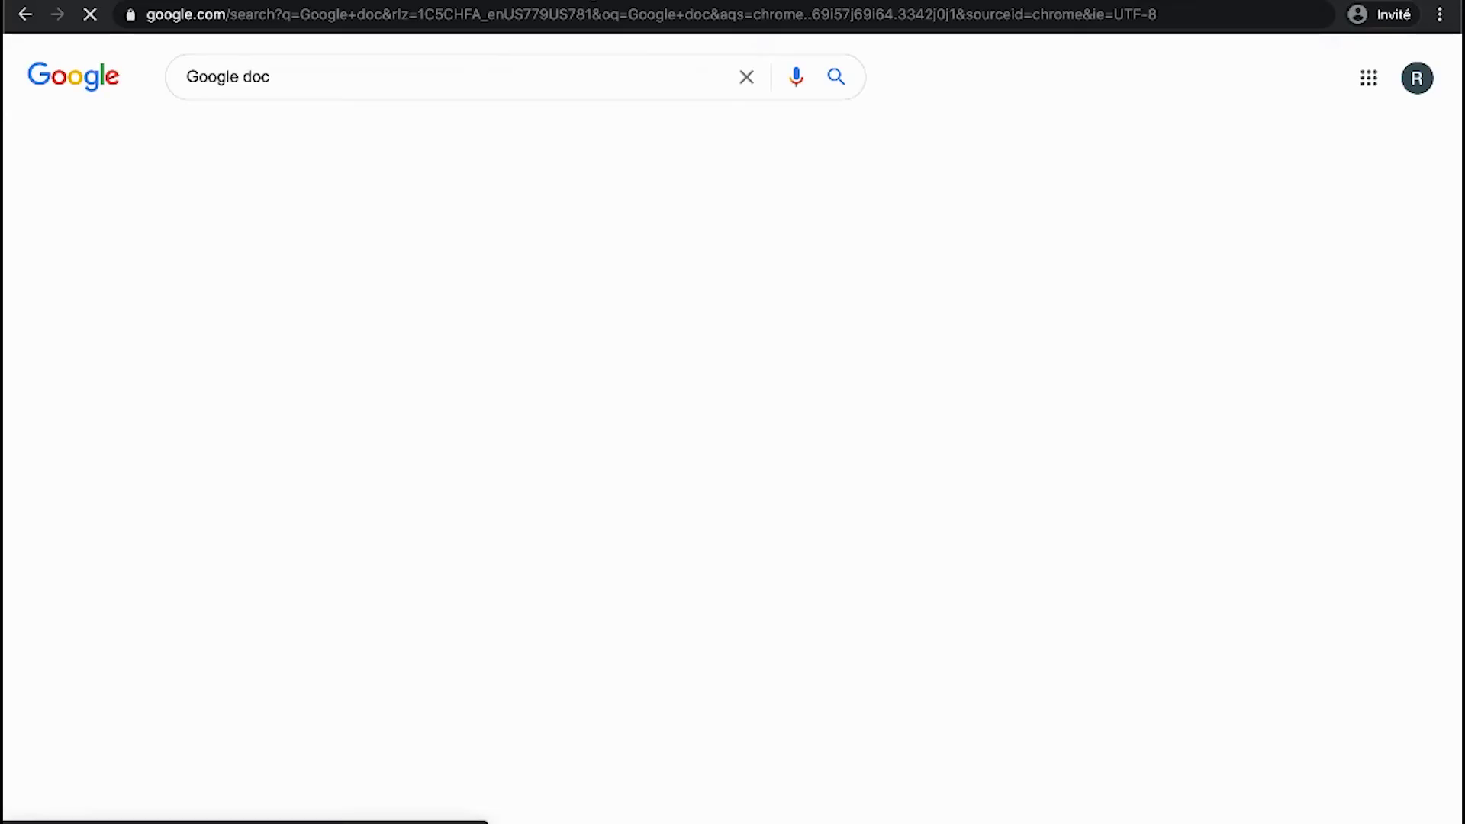
- Browse the full list in the Google apps menu, close it and reopen it
left_click(1353, 84)
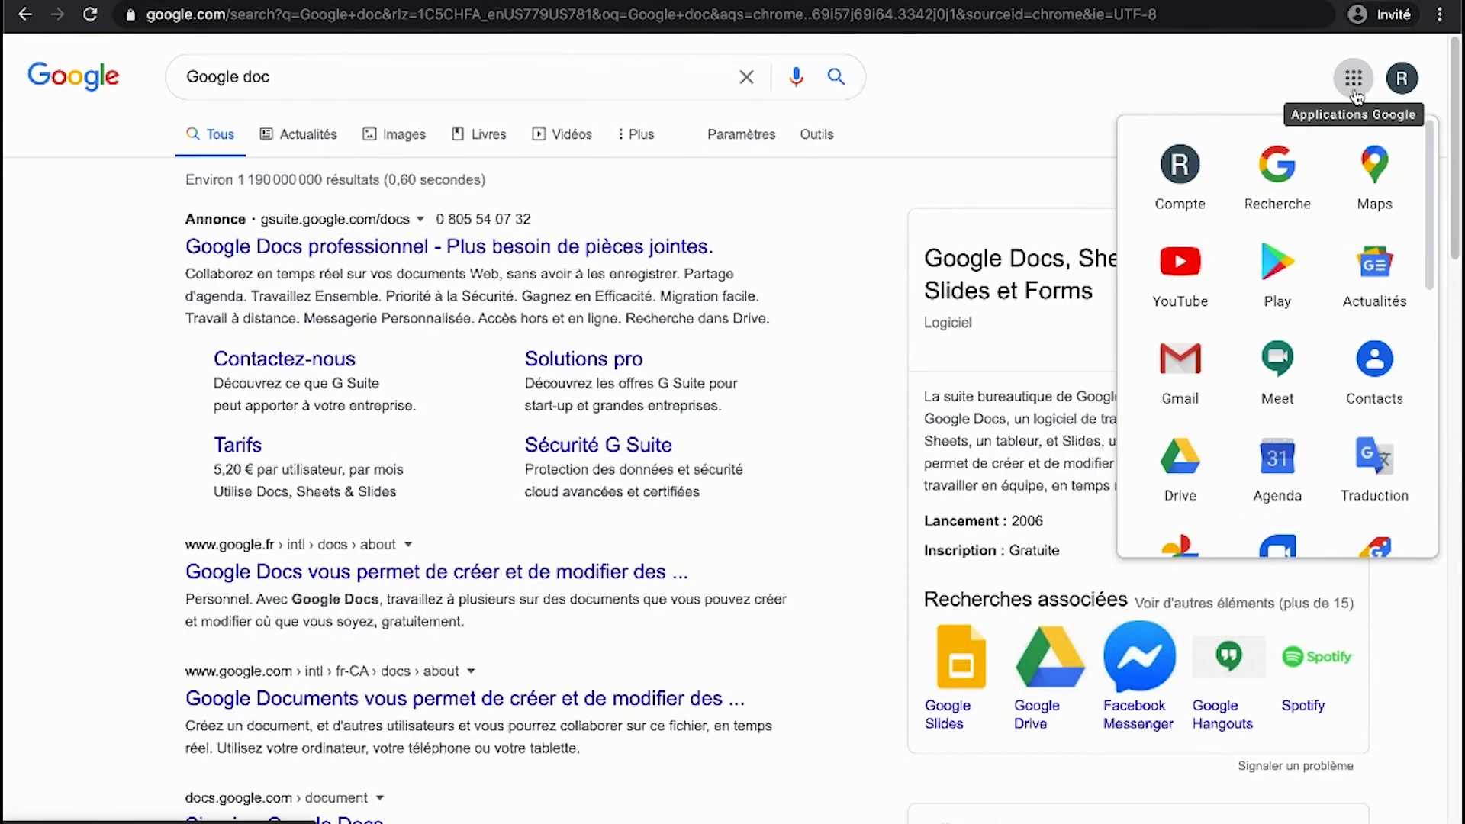
scroll(1230, 355, "down", 1)
scroll(1230, 355, "down", 7)
scroll(1230, 358, "up", 8)
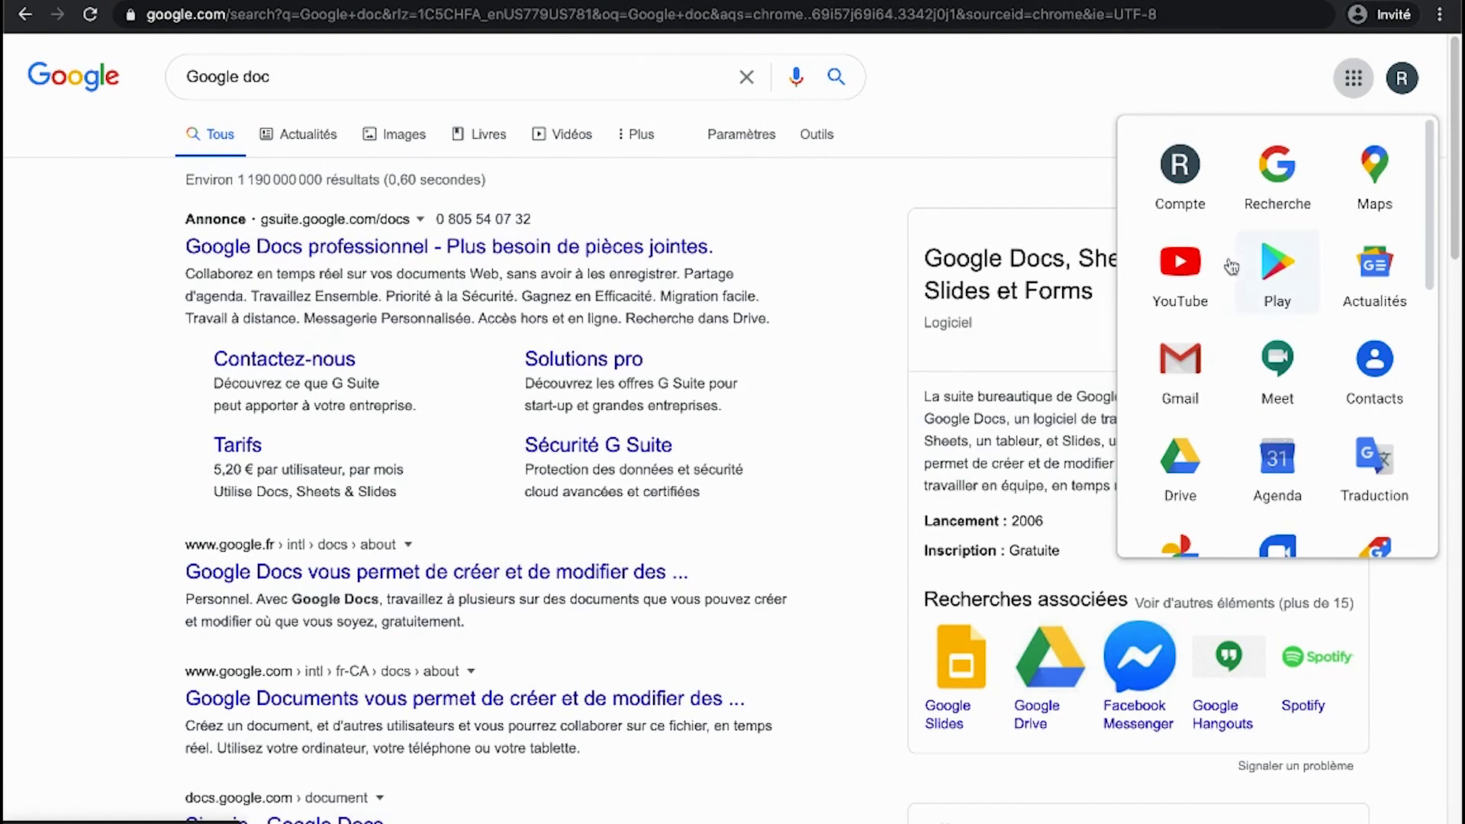
scroll(1251, 279, "down", 1)
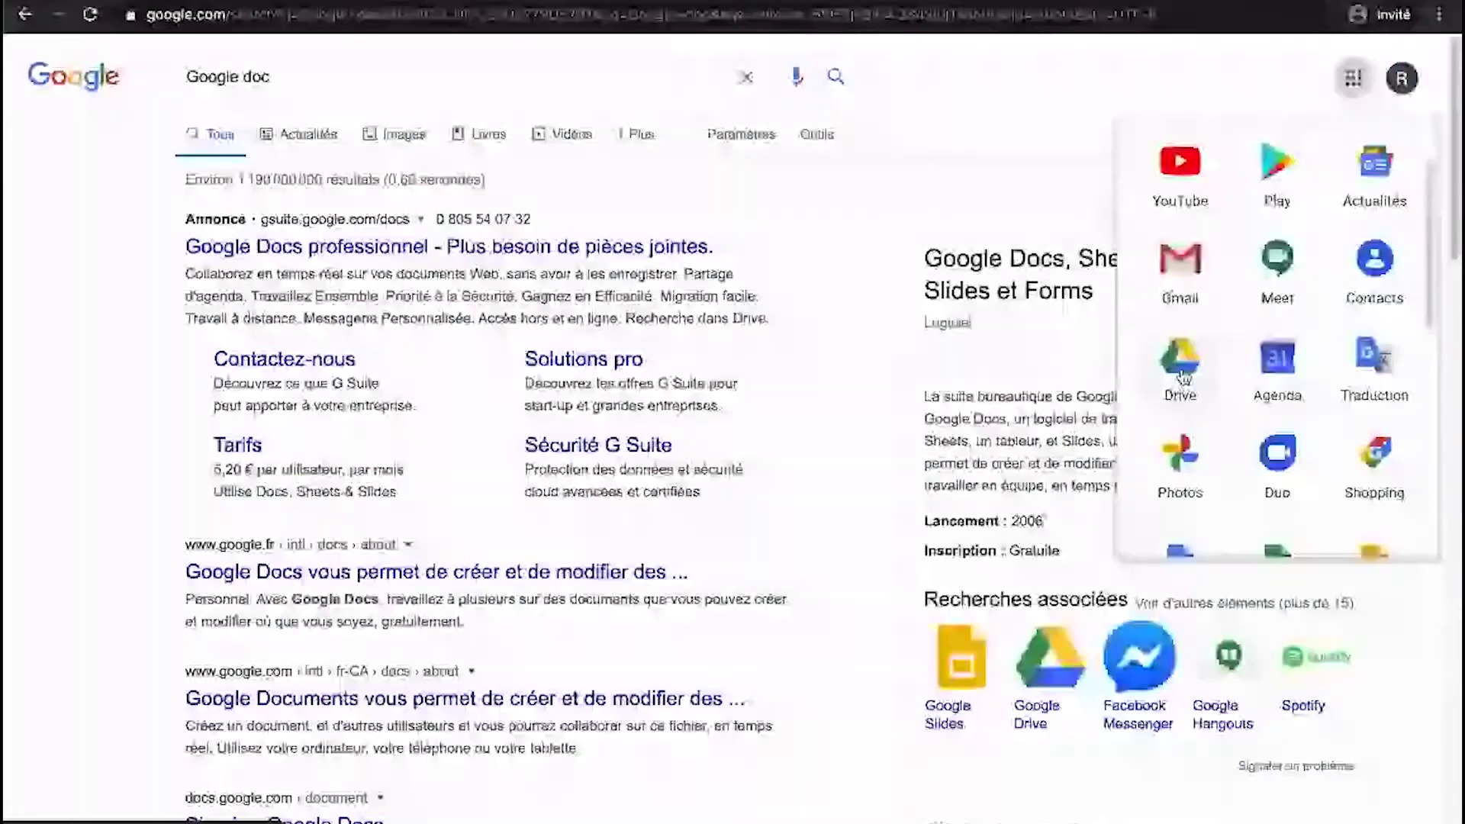
scroll(1182, 376, "down", 3)
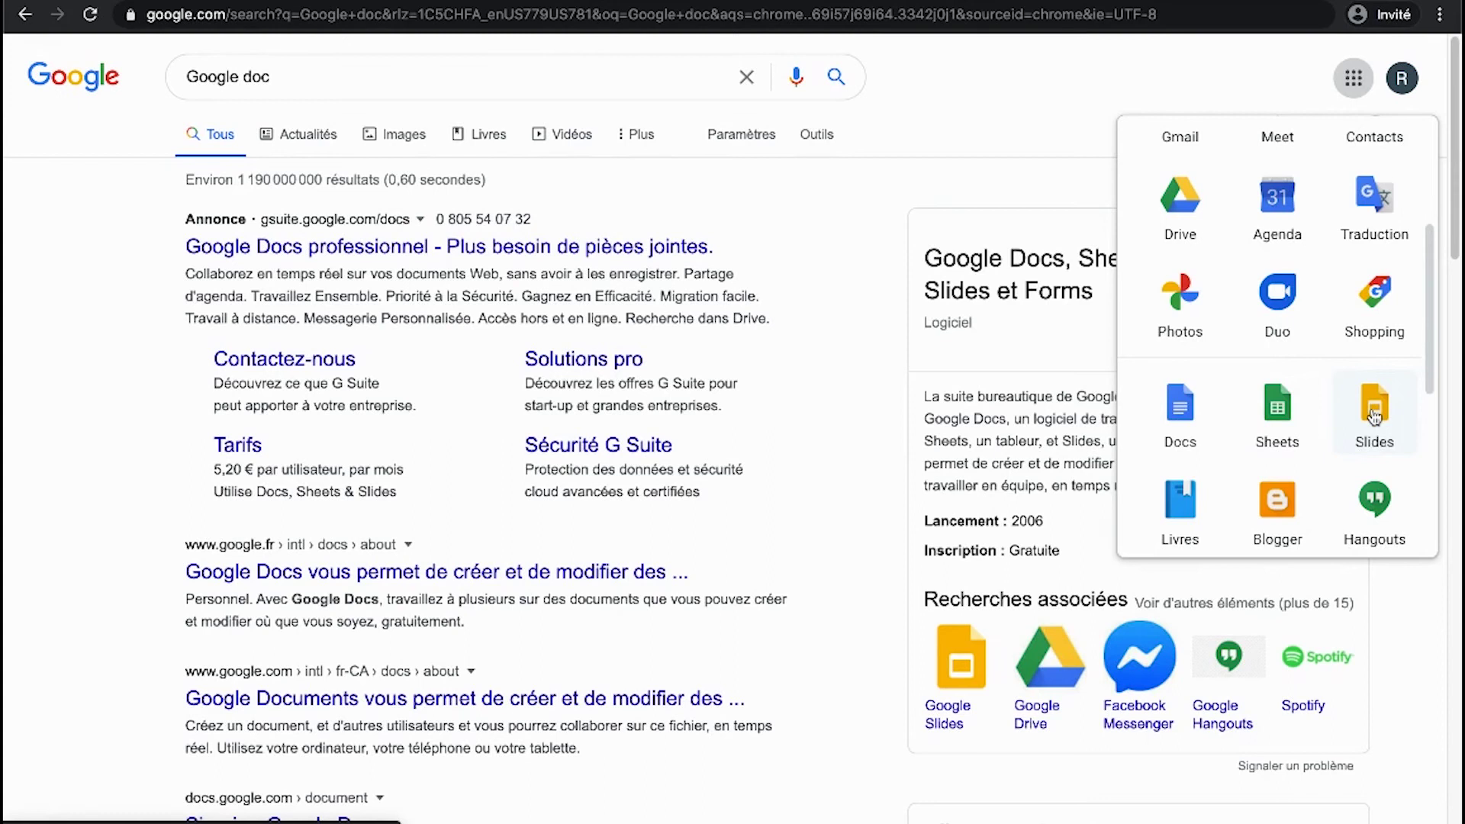
left_click(855, 289)
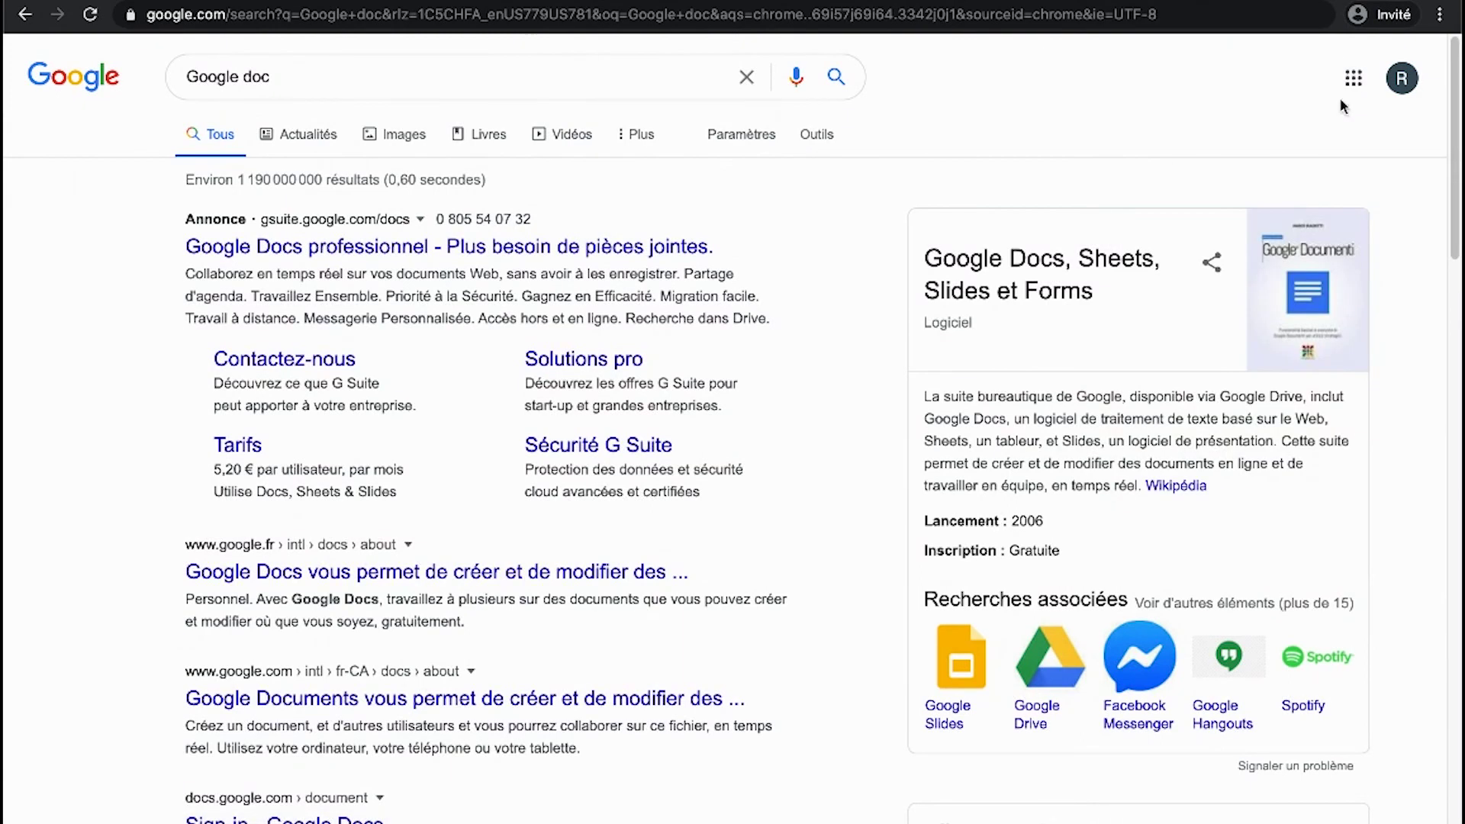
left_click(1353, 78)
- Open Google Drive to view the empty Mon Drive showing 0 octet of 15 Go used
left_click(1181, 462)
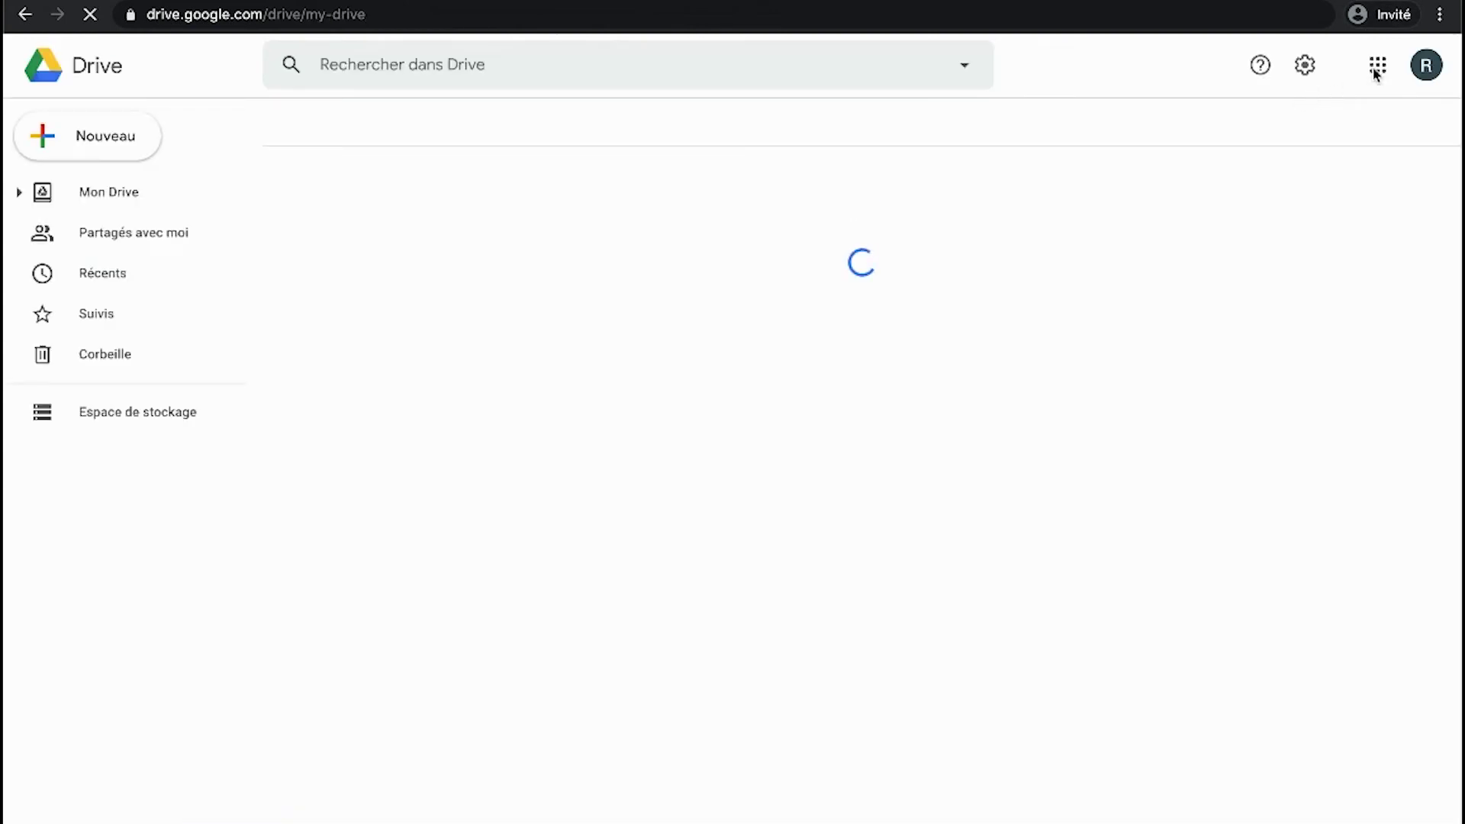
left_click(1377, 66)
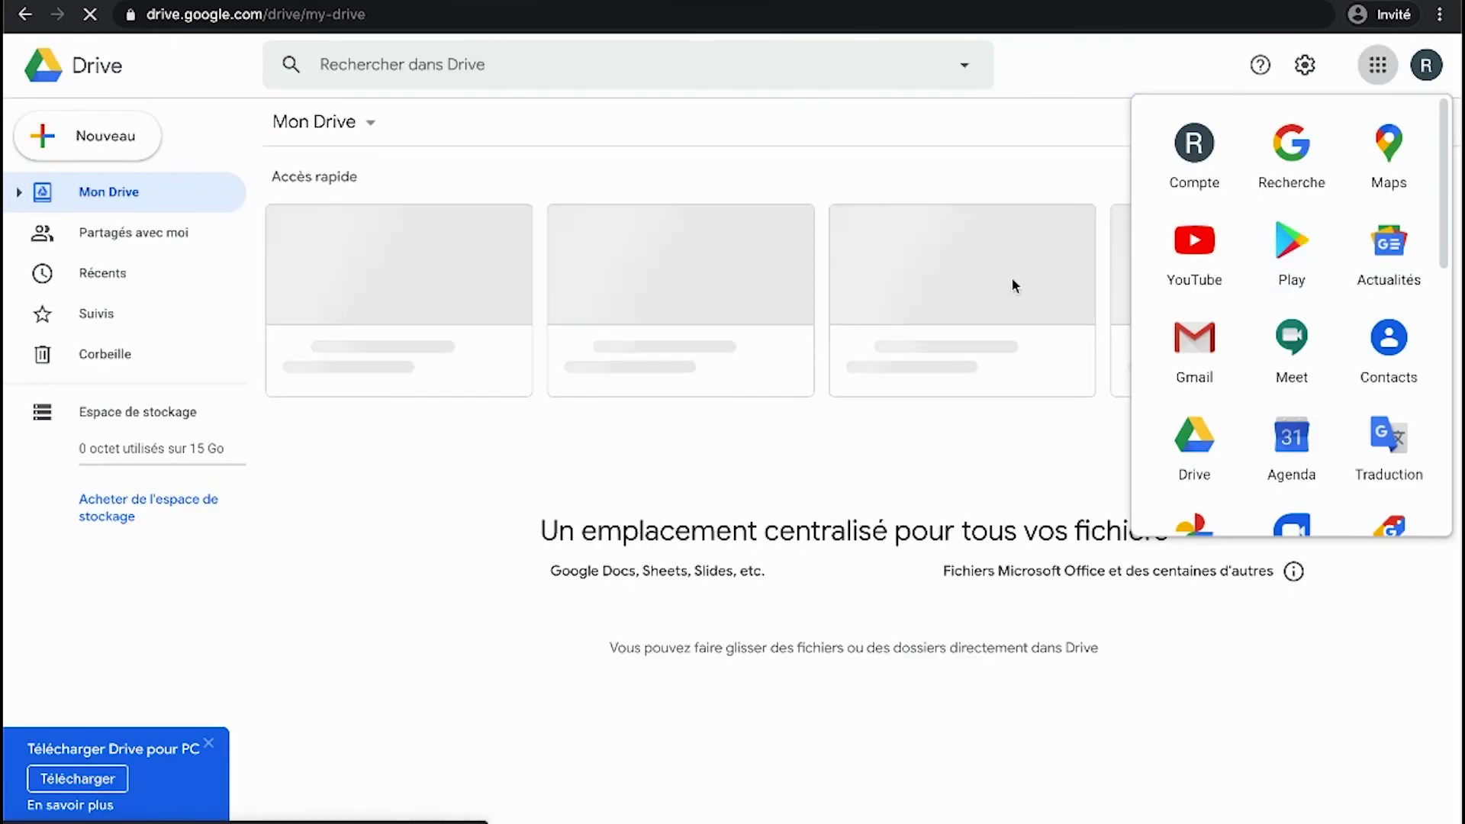
left_click(1044, 166)
- Switch back to the main Chrome window showing the google.com home page
key("ctrl+Up")
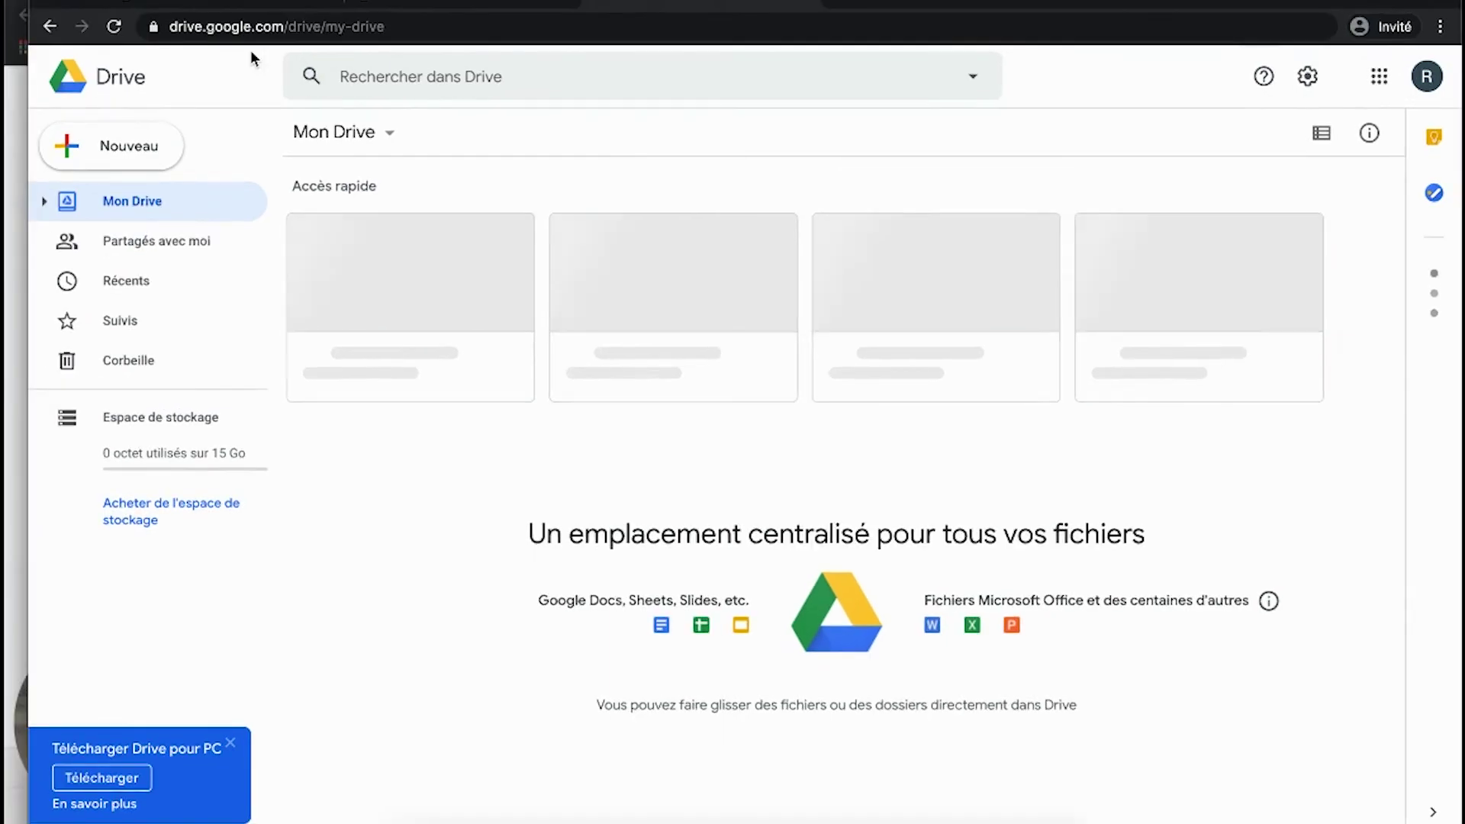
key("ctrl+Up")
left_click(361, 260)
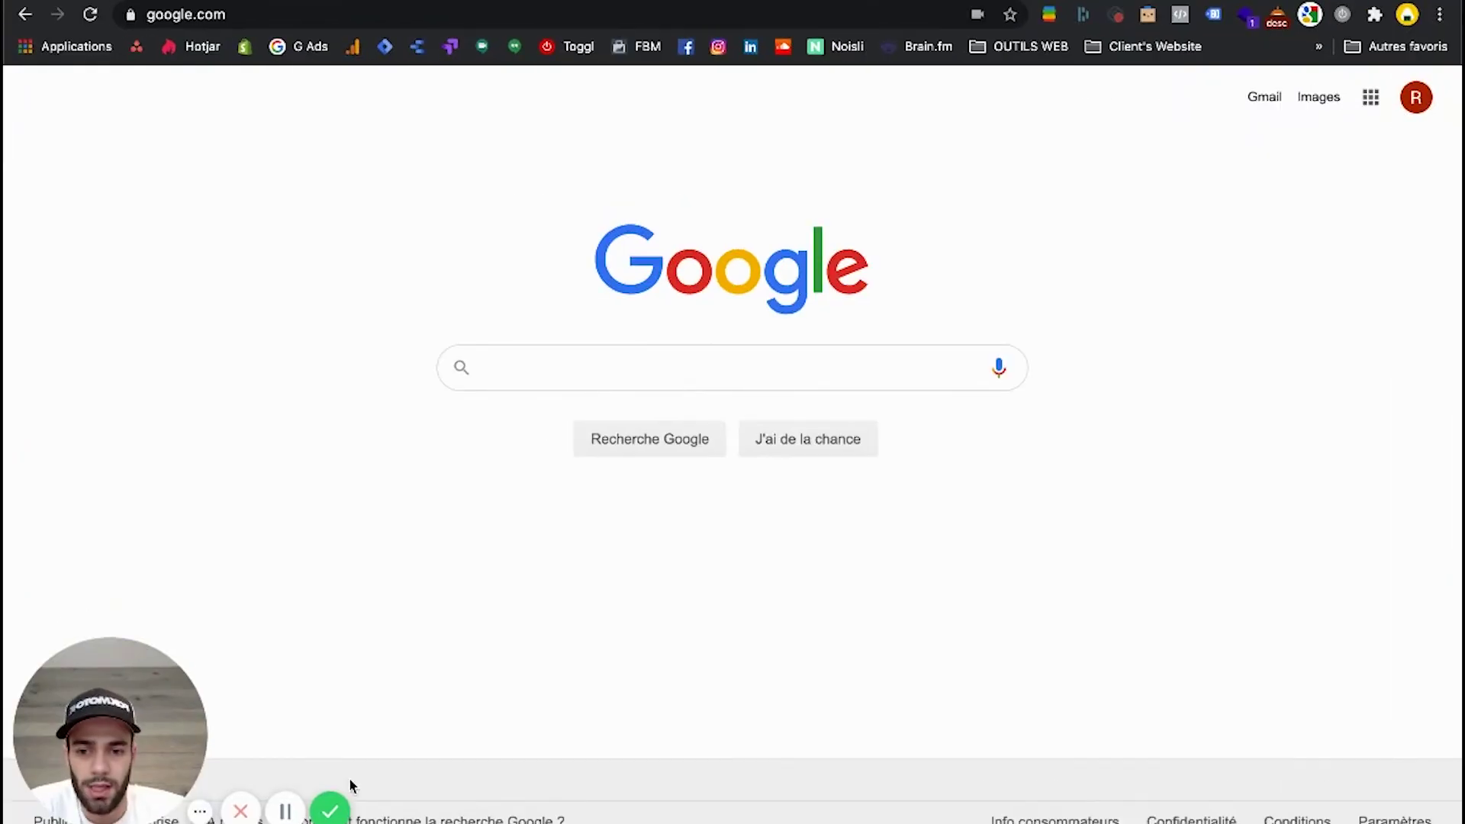